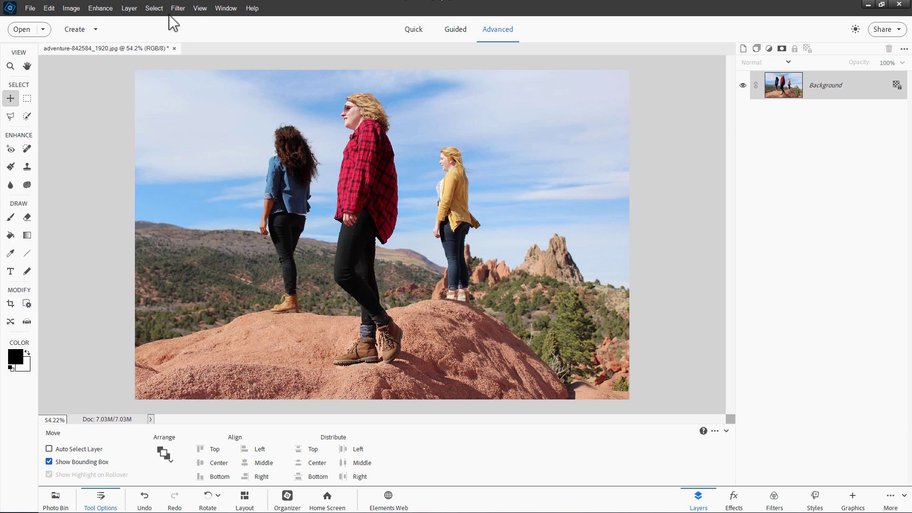
- Try Select > Subject, clear it, then try Select > Sky from the Select menu
left_click(154, 8)
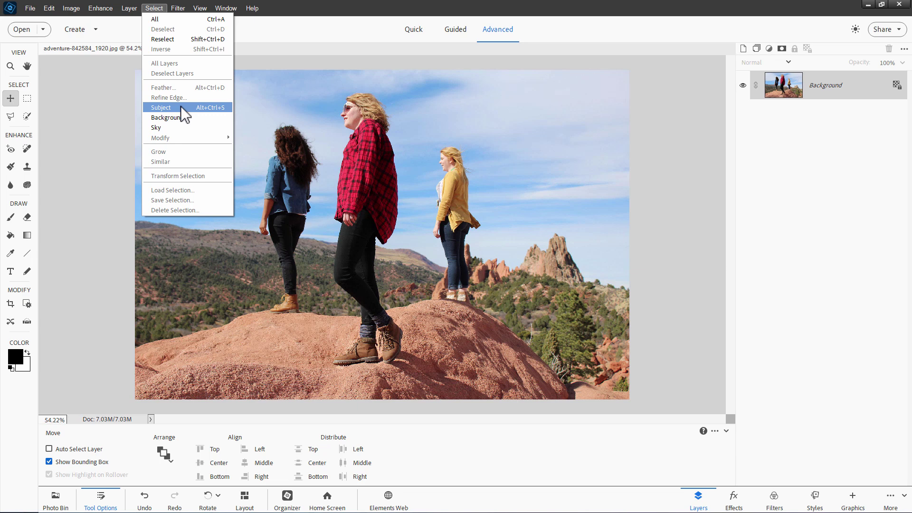
left_click(179, 108)
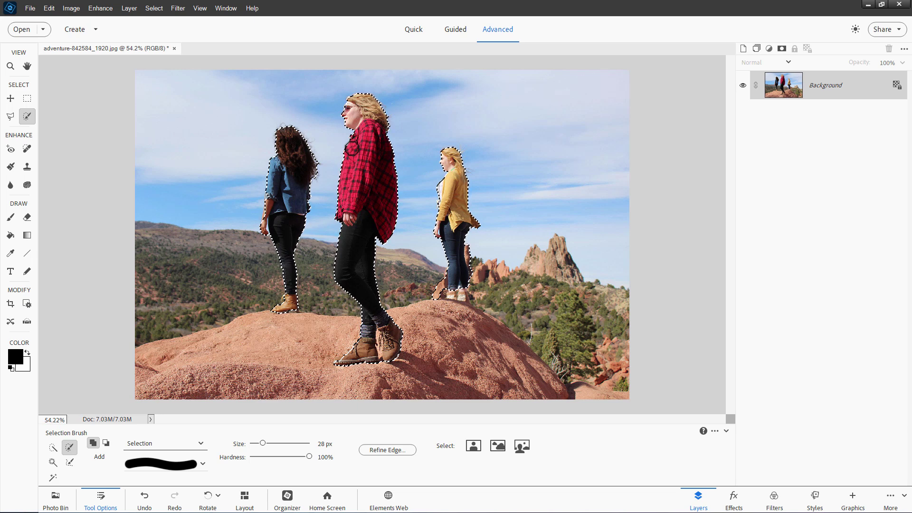
key("ctrl+d")
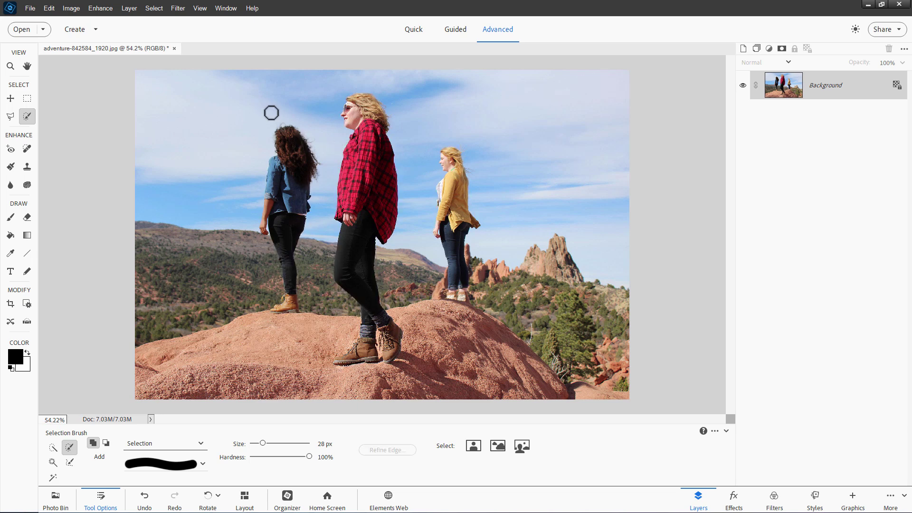
left_click(157, 10)
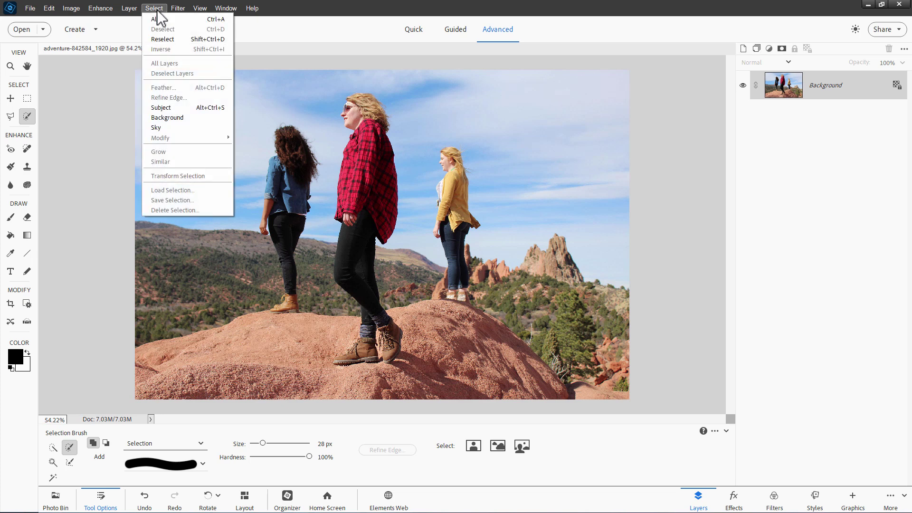
left_click(171, 127)
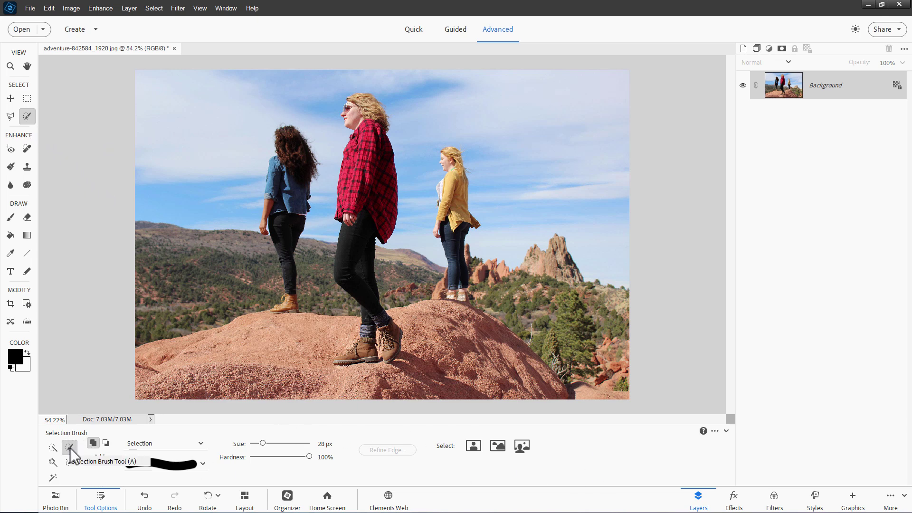
- Drag an Auto Selection box around the three women to outline them
left_click(51, 478)
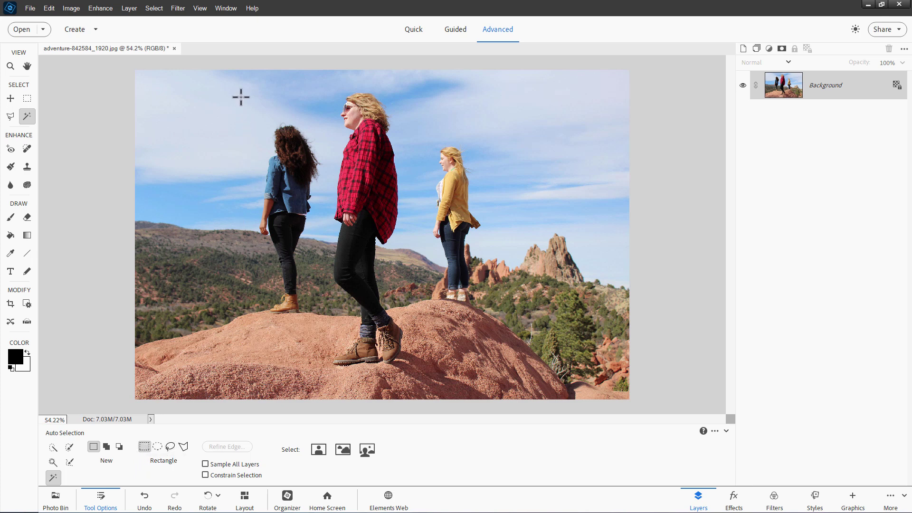
left_click_drag(239, 83, 506, 376)
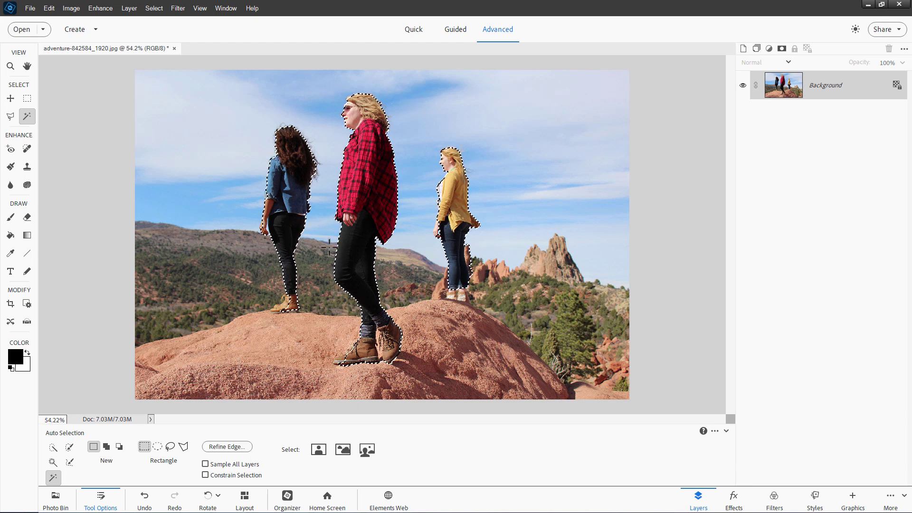
left_click(160, 8)
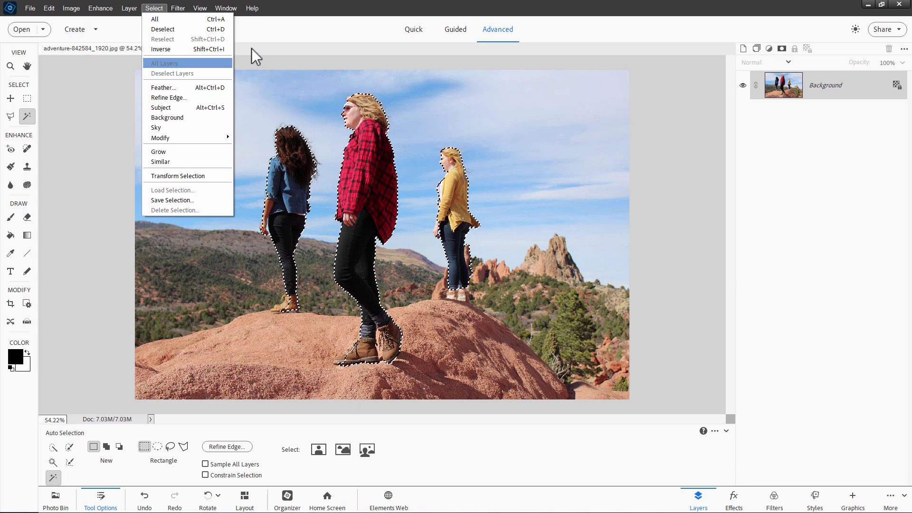
left_click(275, 12)
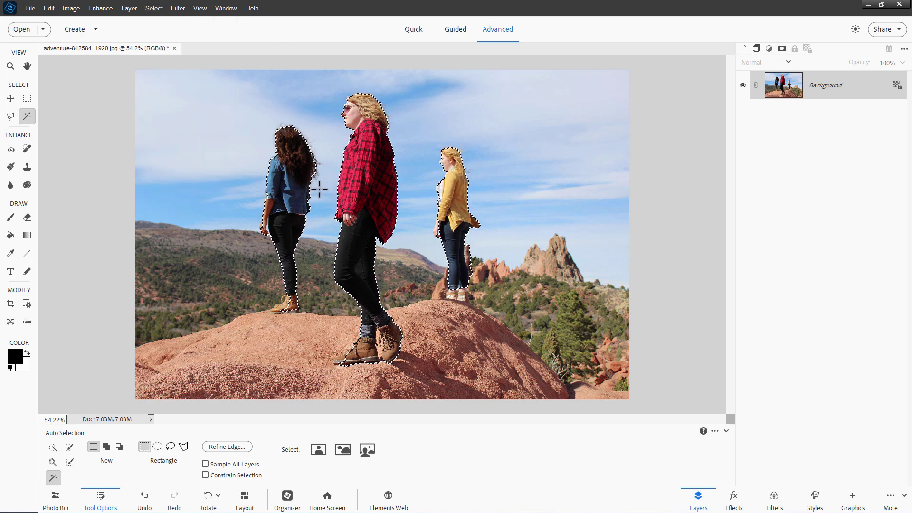
- Deselect, run Select Subject discarding the old selection, then undo it so nothing is selected
key("ctrl+d")
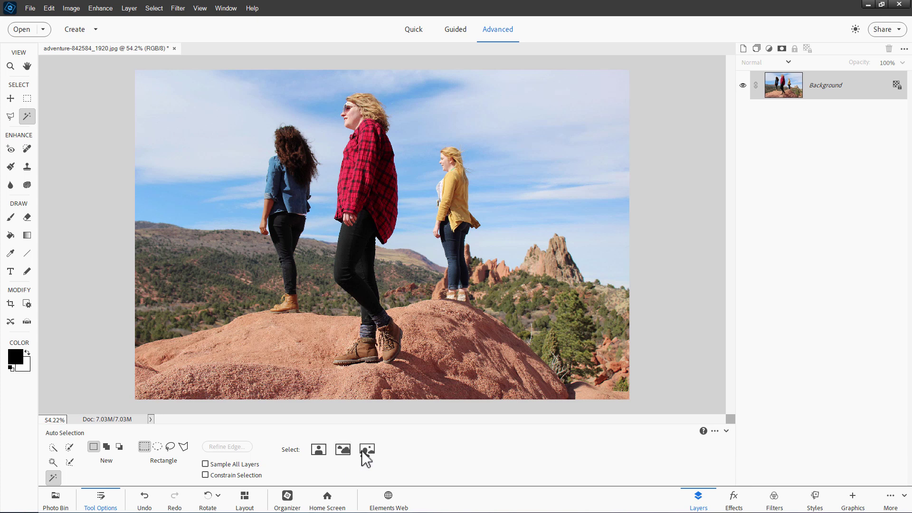
left_click(319, 452)
left_click(440, 192)
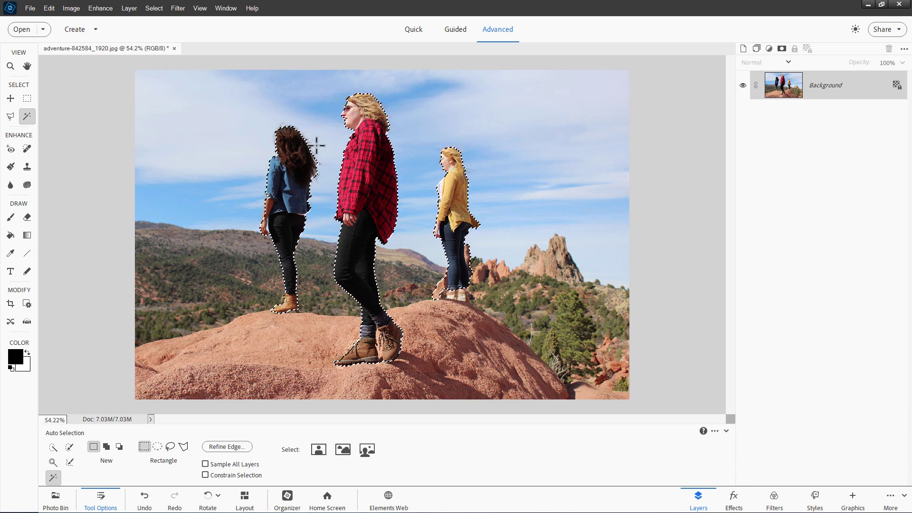
key("ctrl+z")
left_click(153, 8)
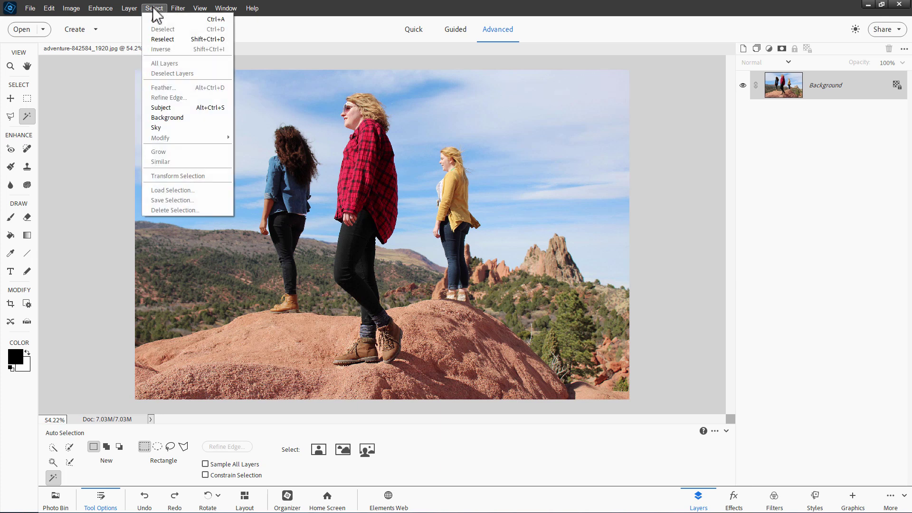
left_click(169, 117)
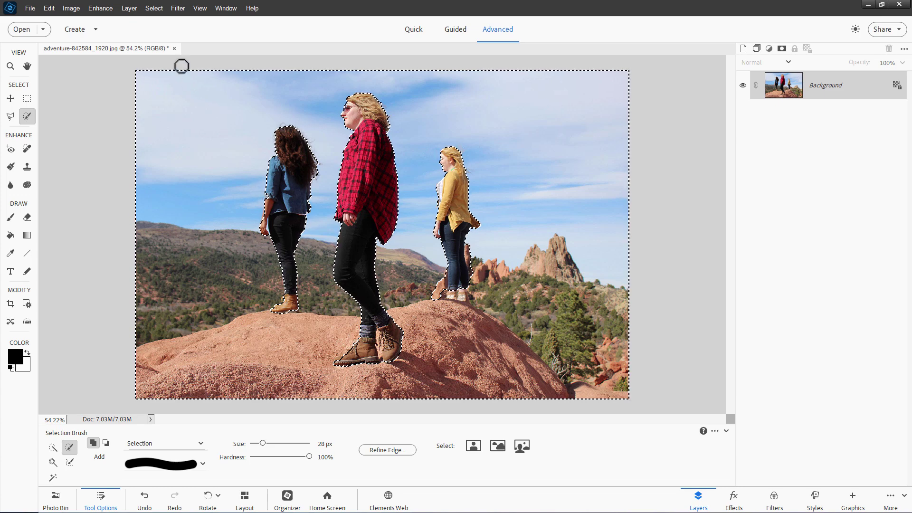
left_click(154, 9)
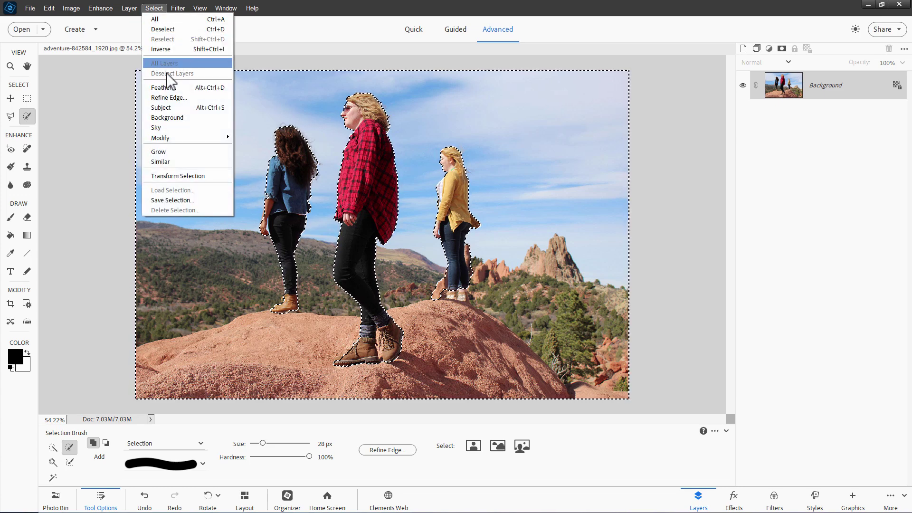
left_click(177, 121)
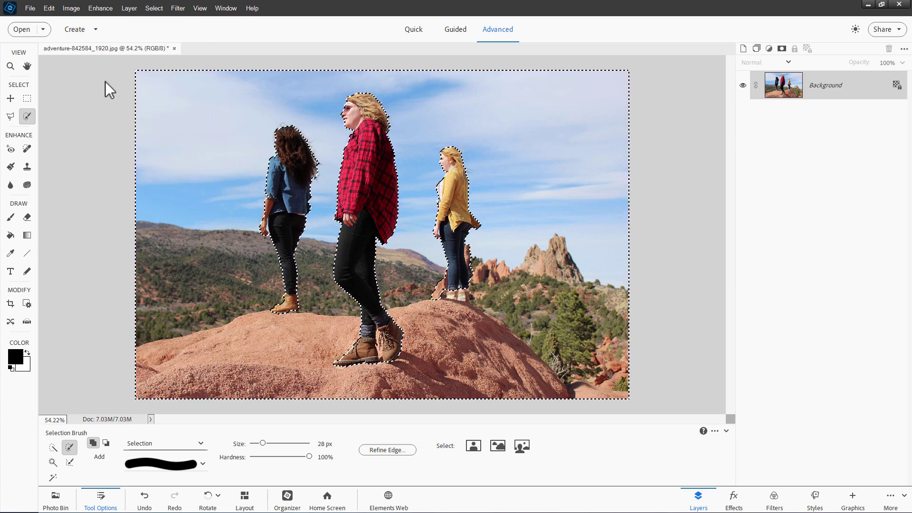
key("ctrl+d")
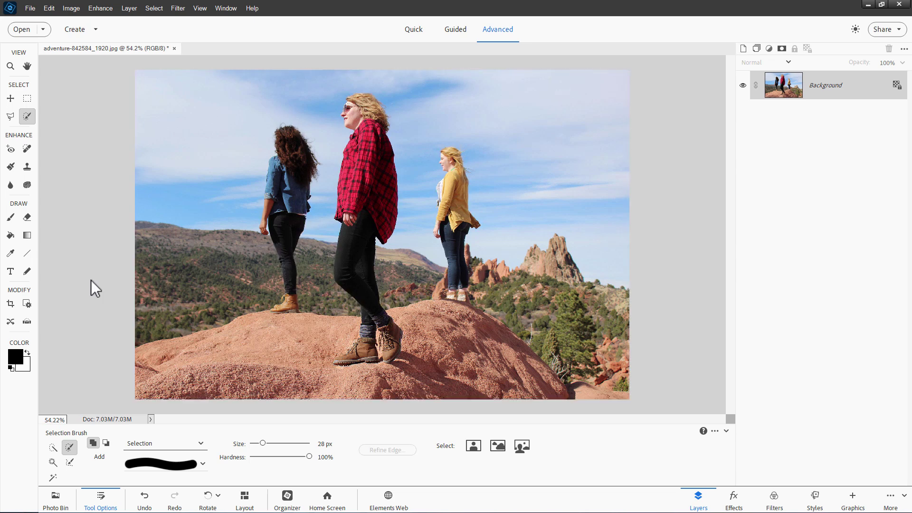
left_click(53, 478)
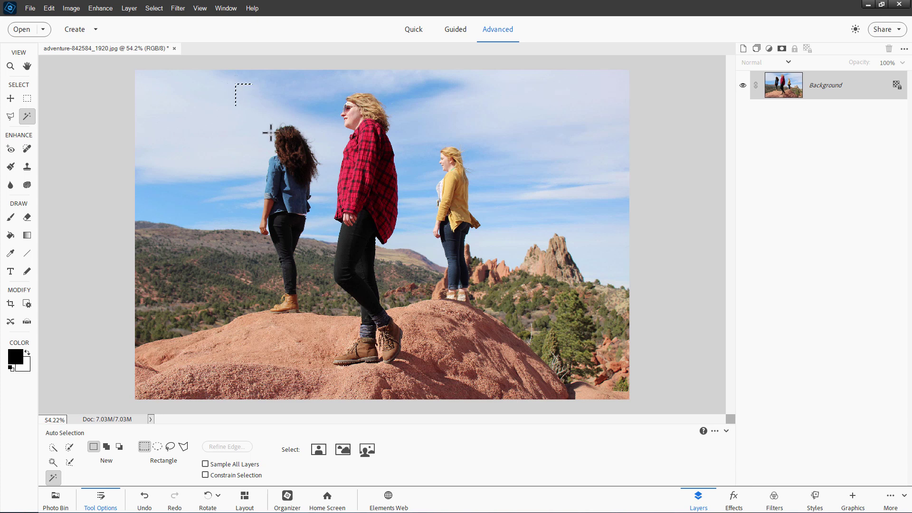
left_click_drag(442, 339, 499, 380)
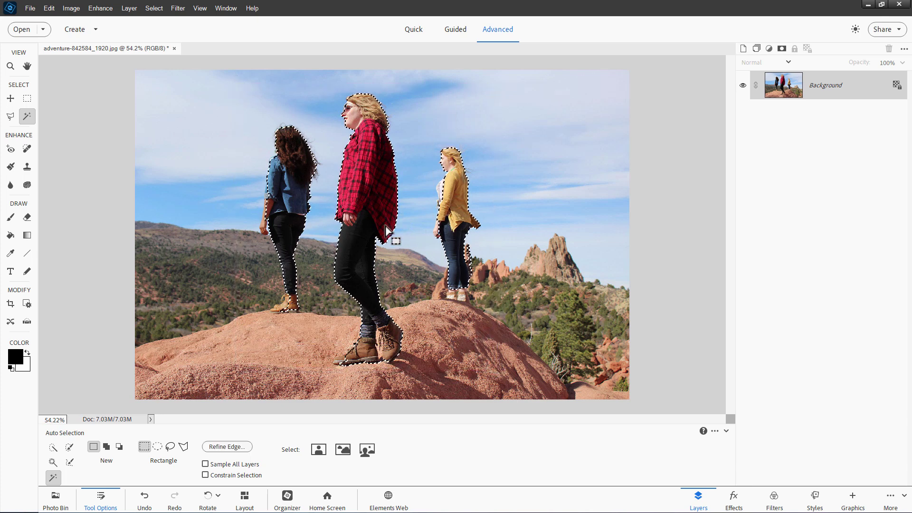
left_click(154, 10)
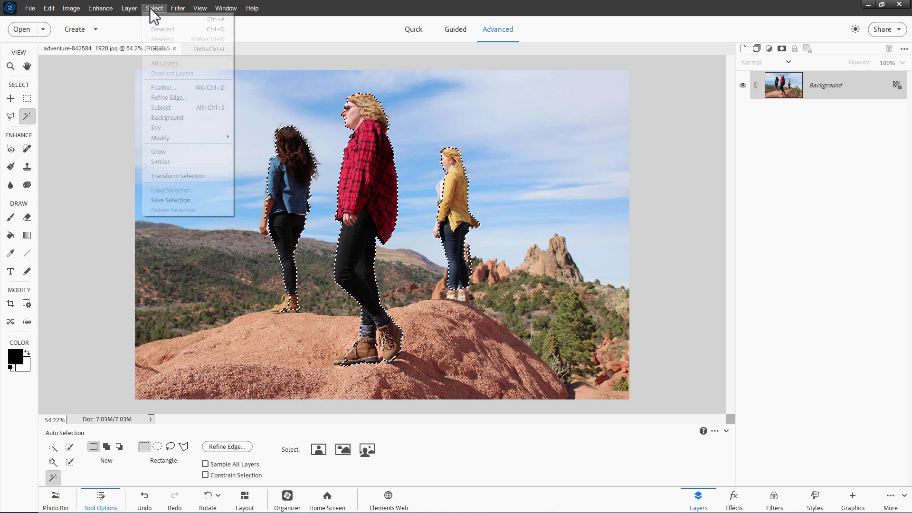
left_click(163, 50)
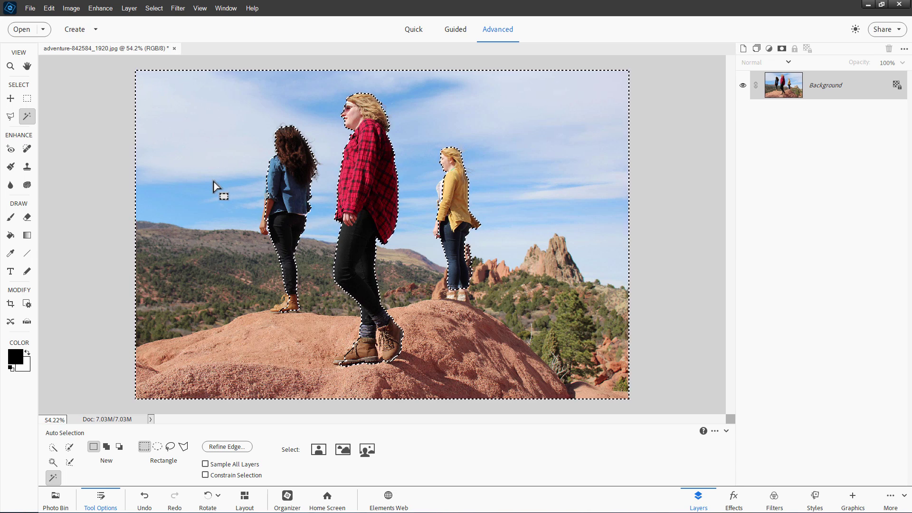
key("ctrl+d")
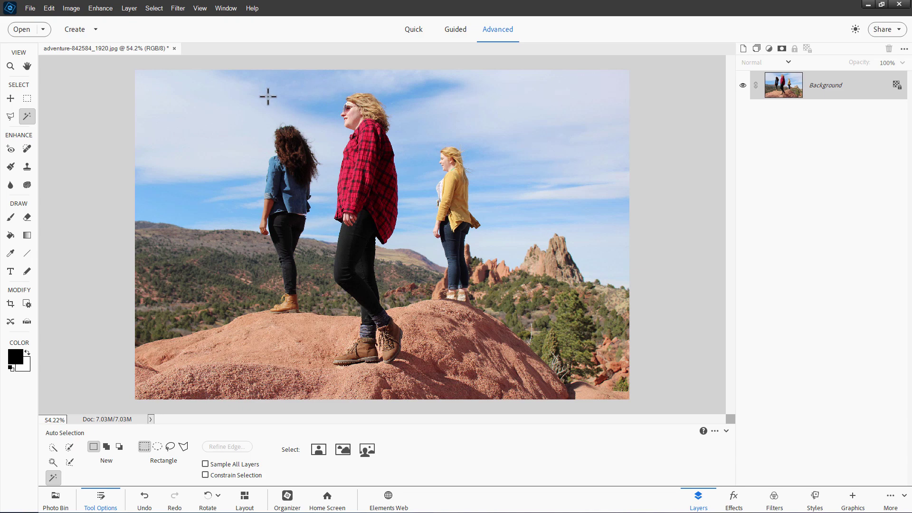
- Apply the Blue 4 sky in the Perfect Landscape guided edit and continue with Next
scroll(412, 92, "up", 1)
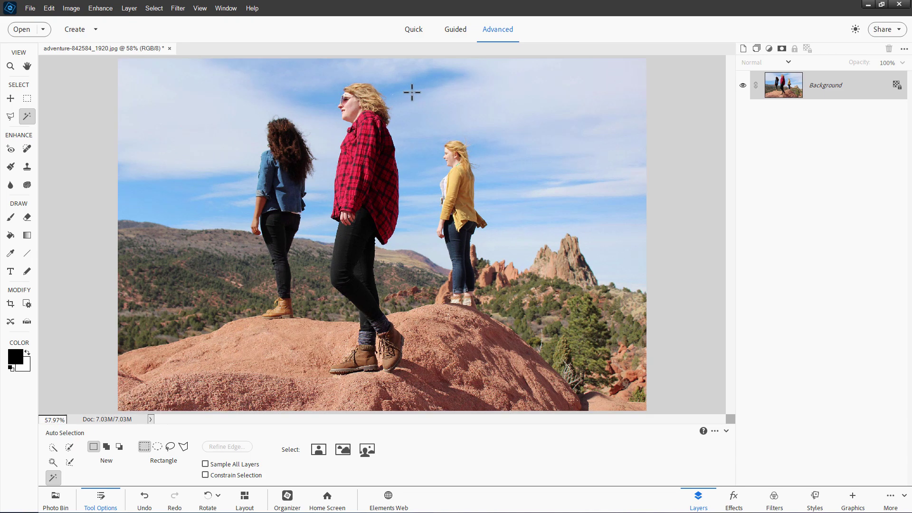
left_click(451, 30)
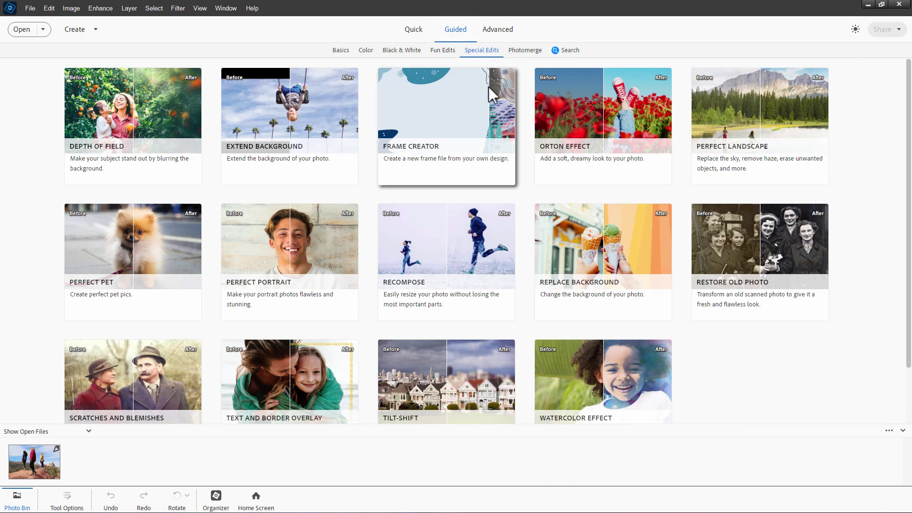
left_click(743, 138)
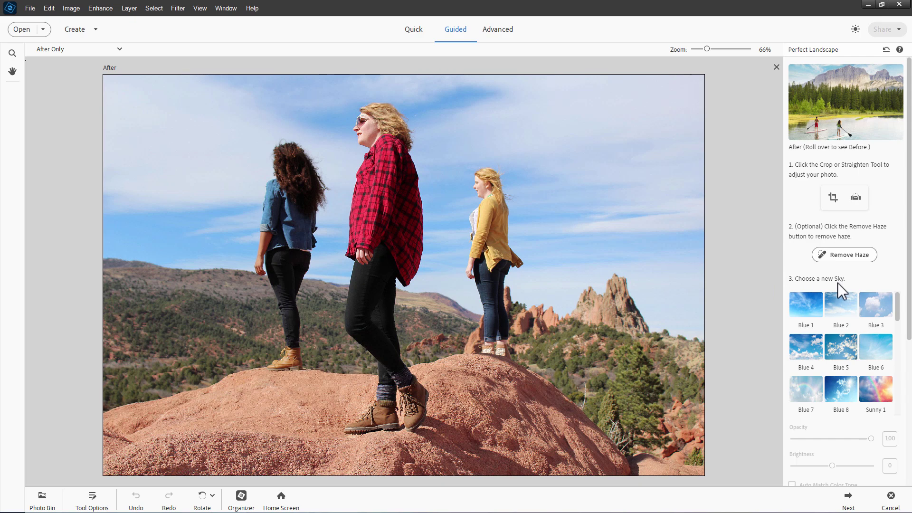
left_click(808, 353)
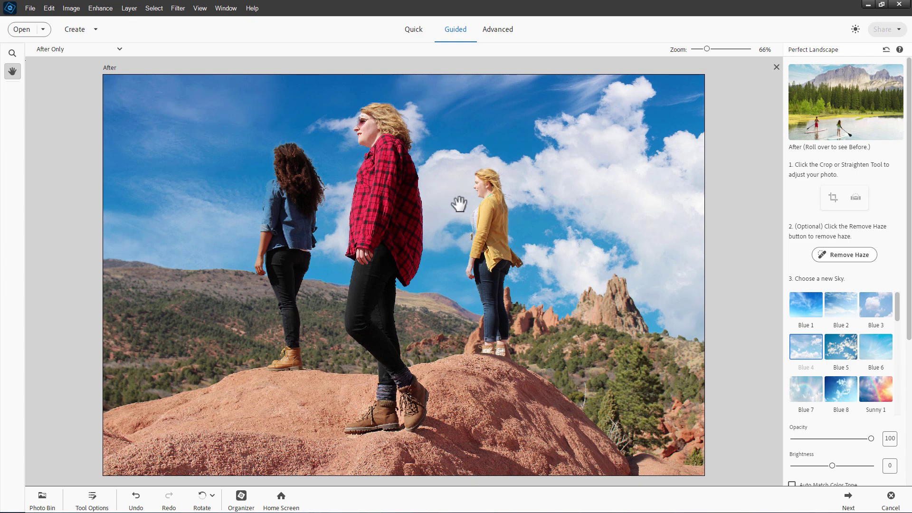
left_click(849, 501)
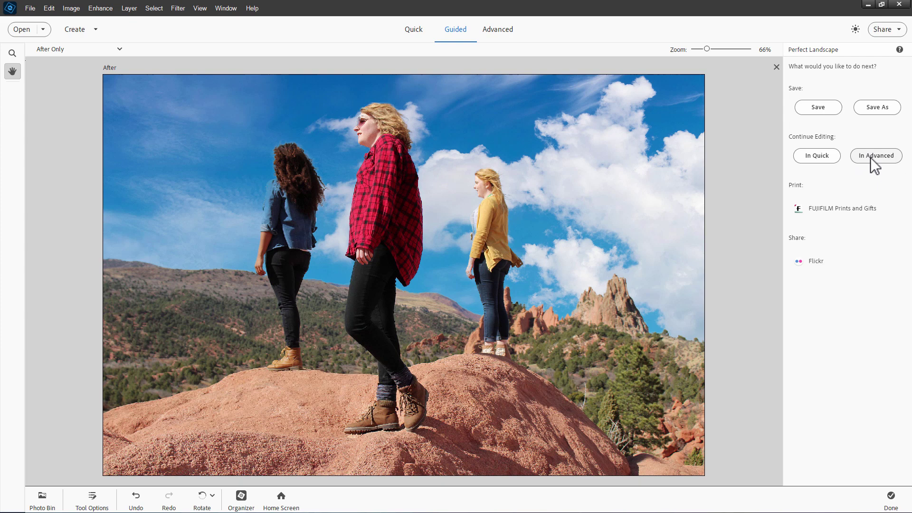
- In Advanced mode, load the SkyPresetGroup layer mask as a selection with Add Mask To Selection
left_click(871, 157)
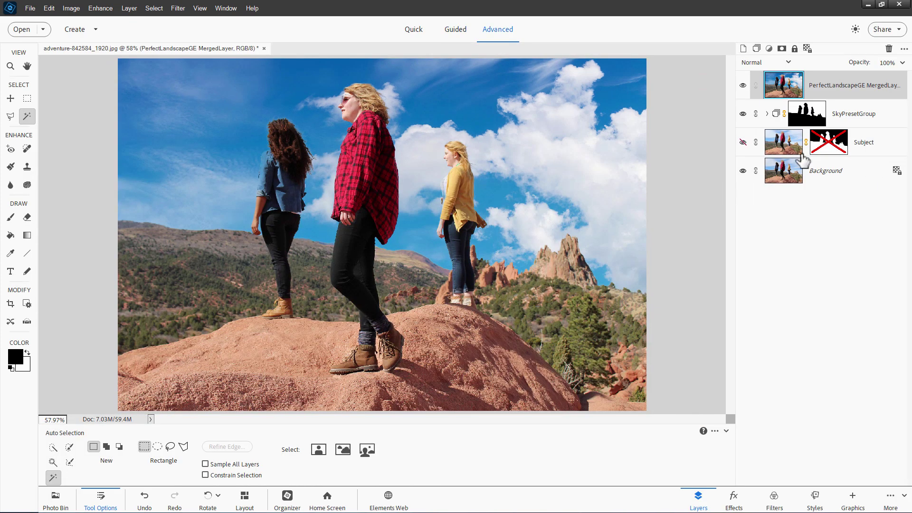
left_click(809, 121)
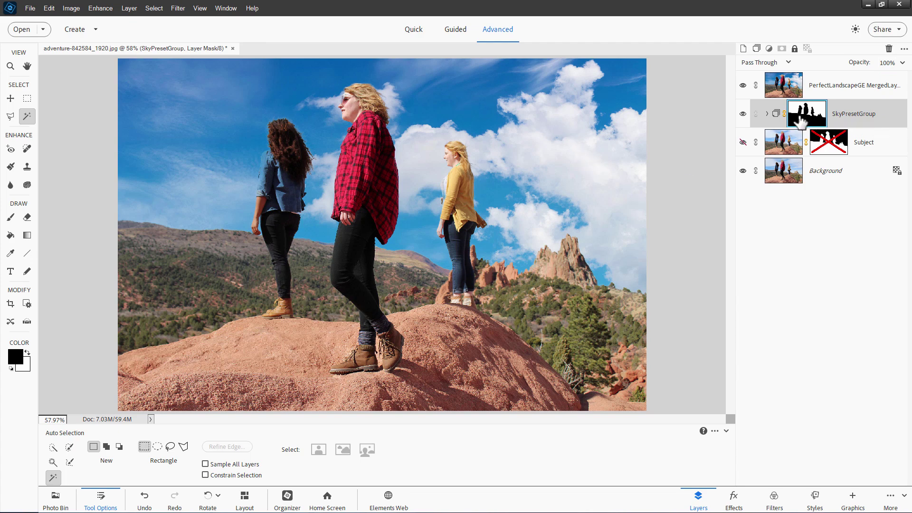
right_click(801, 123)
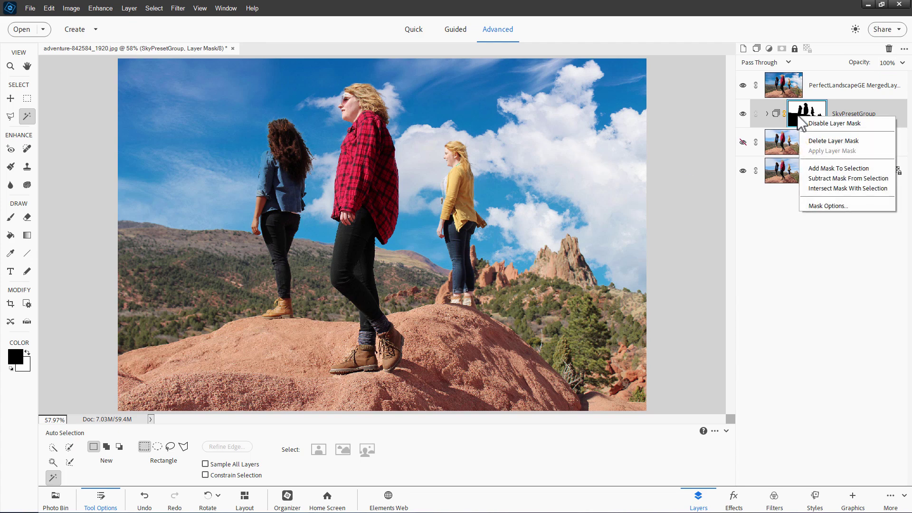
left_click(841, 168)
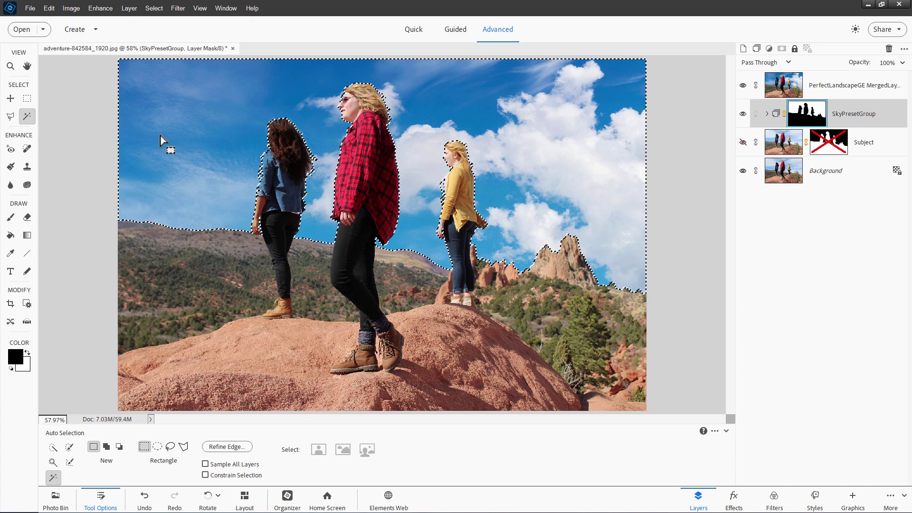
- Deselect the sky, revert the photo via Edit > Revert, and run Select > Subject
key("ctrl+d")
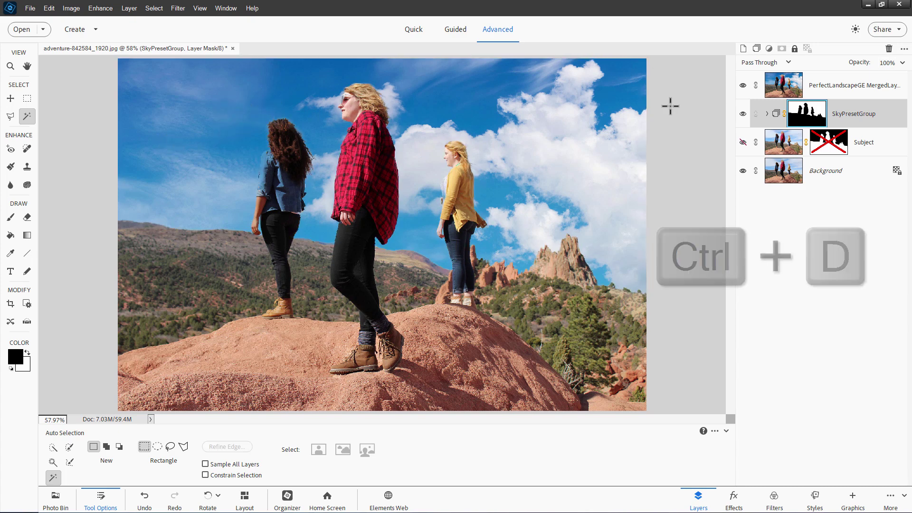
left_click(49, 8)
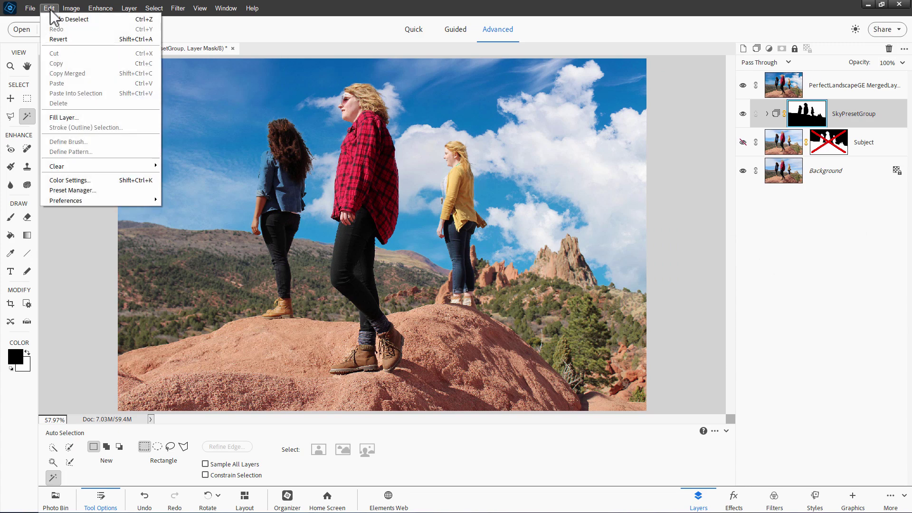
left_click(57, 40)
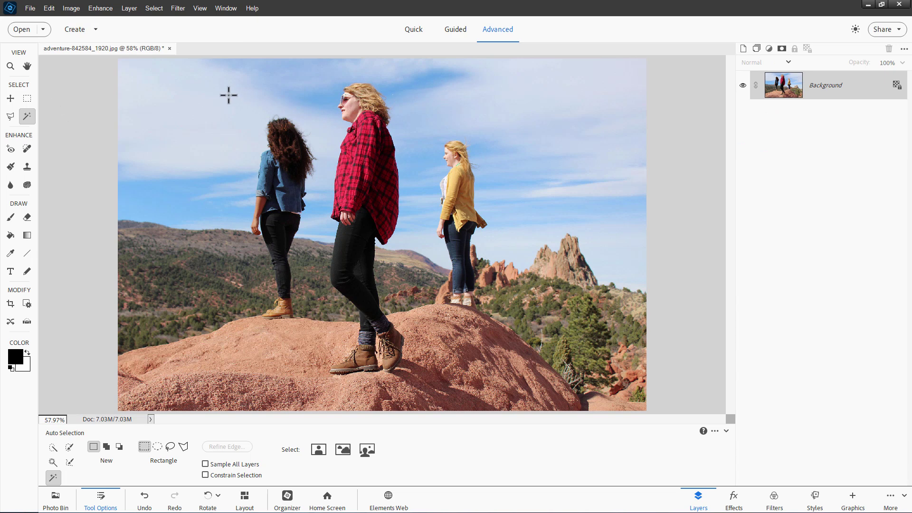
left_click(154, 8)
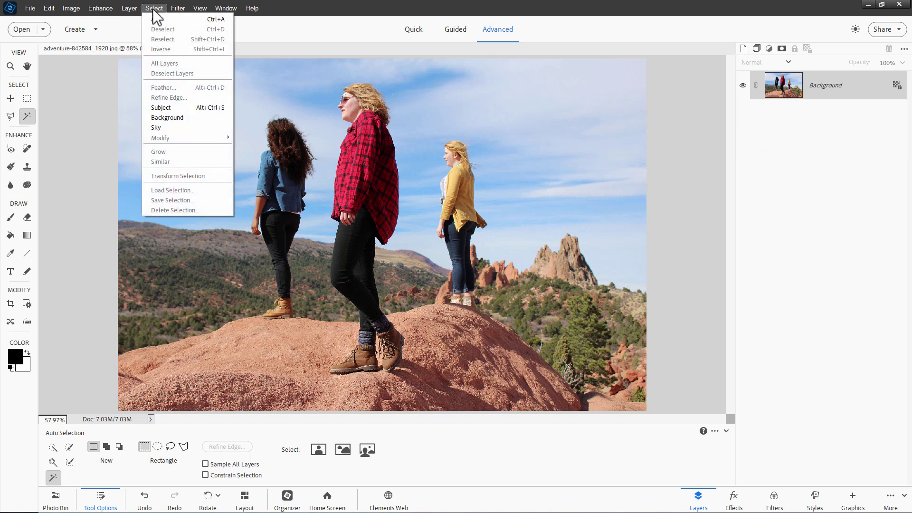
left_click(170, 116)
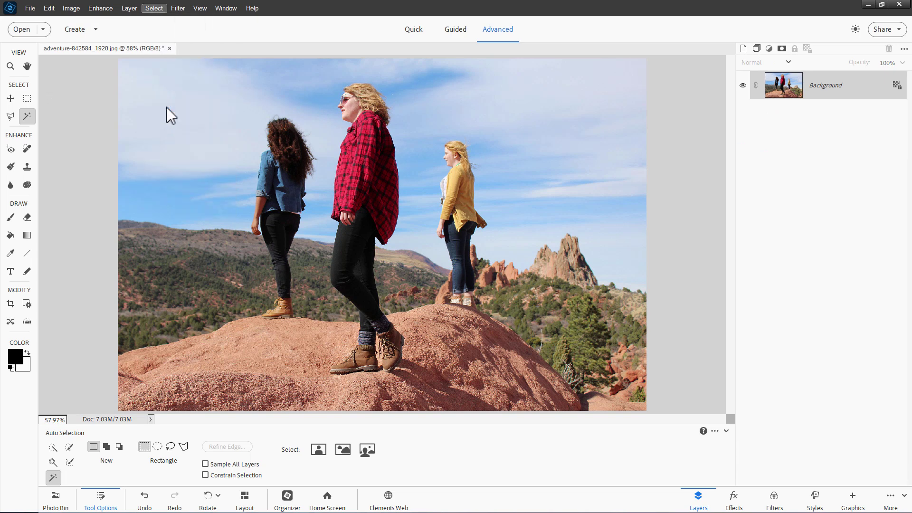
left_click(154, 8)
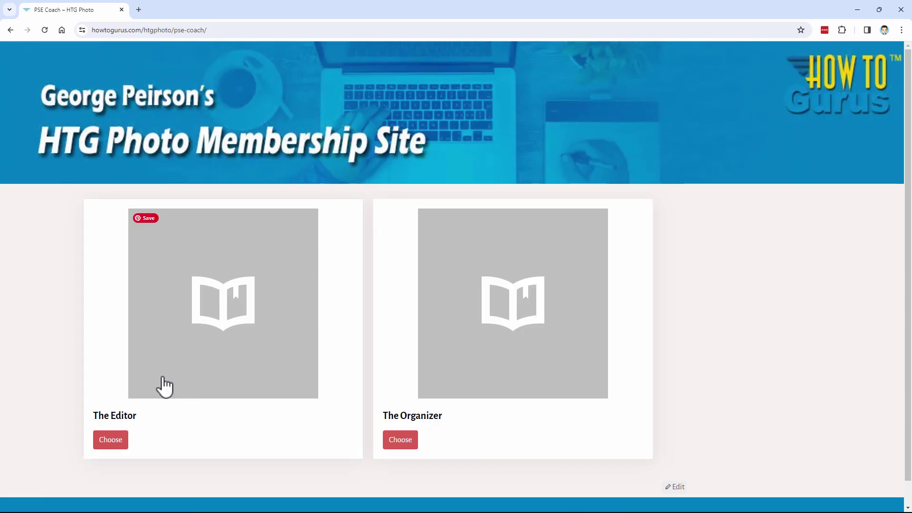
- Search the Editor coach for 'select su' and read the Select Subject article
left_click(219, 309)
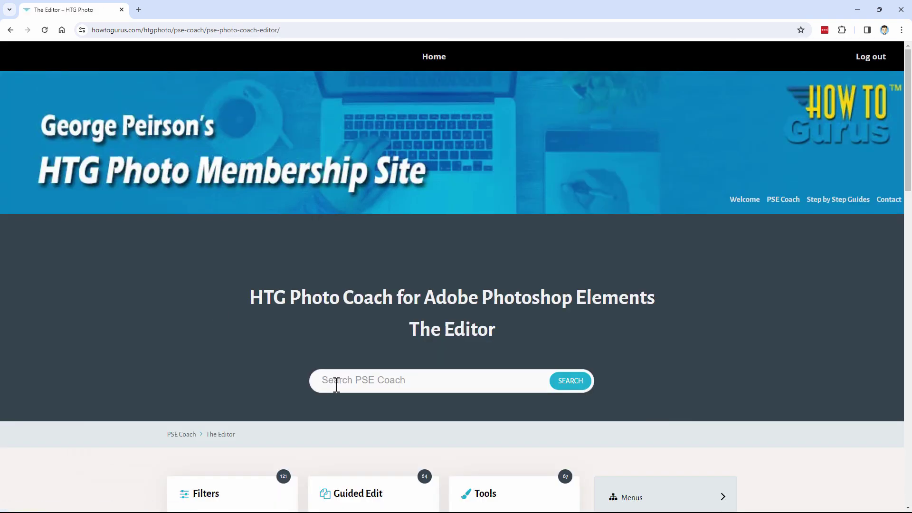
scroll(338, 348, "down", 5)
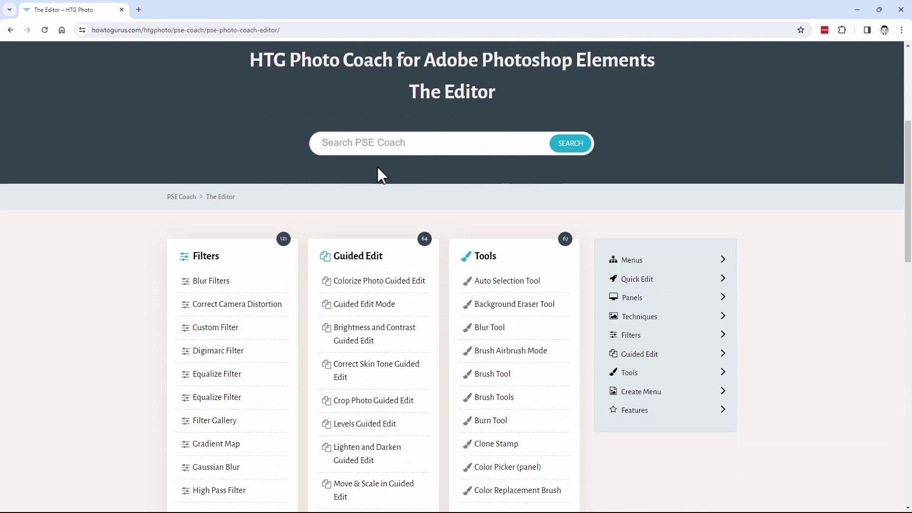
type("select su")
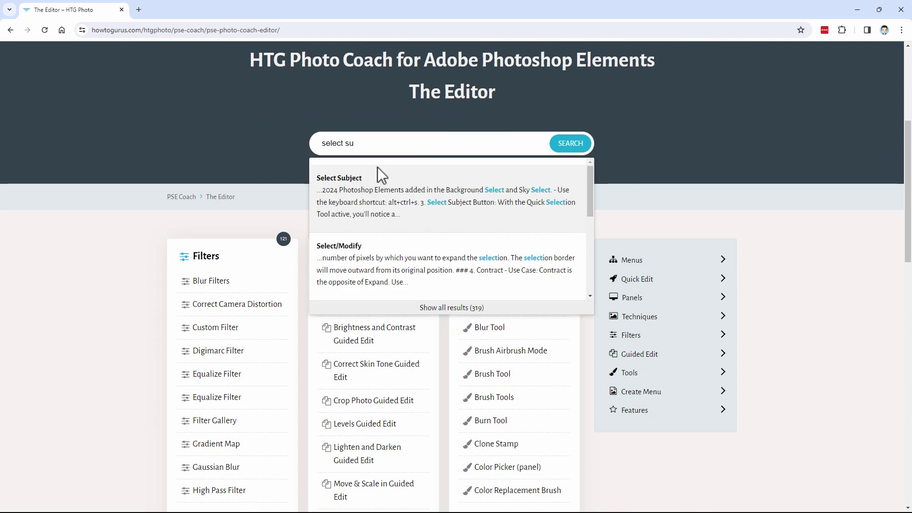
left_click(347, 177)
scroll(124, 354, "down", 8)
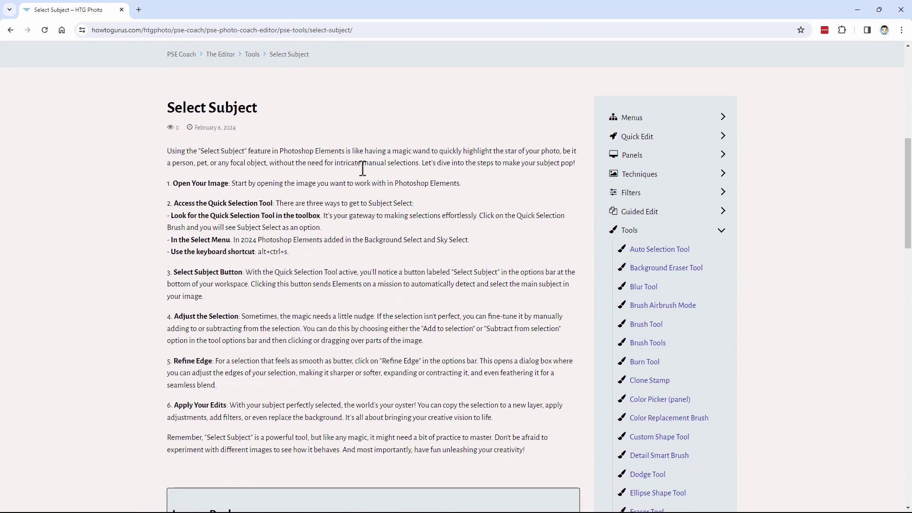
scroll(266, 148, "up", 6)
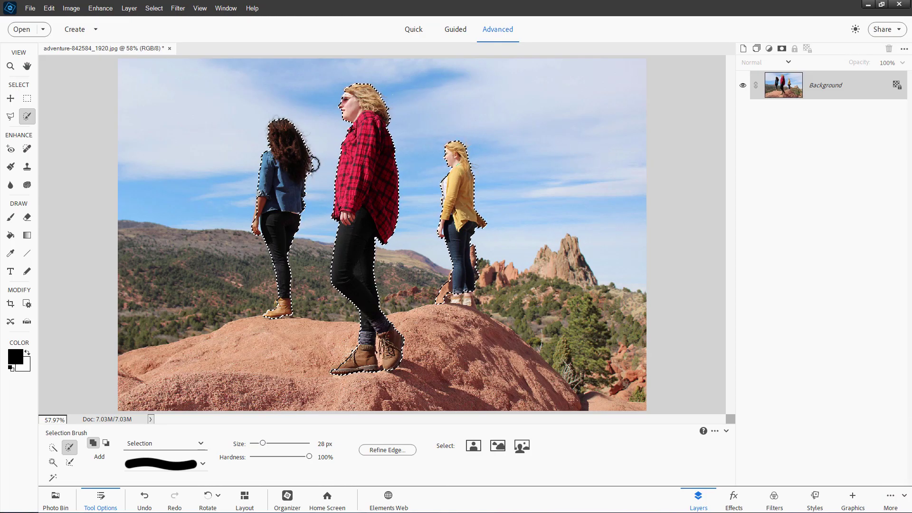
scroll(311, 164, "up", 5)
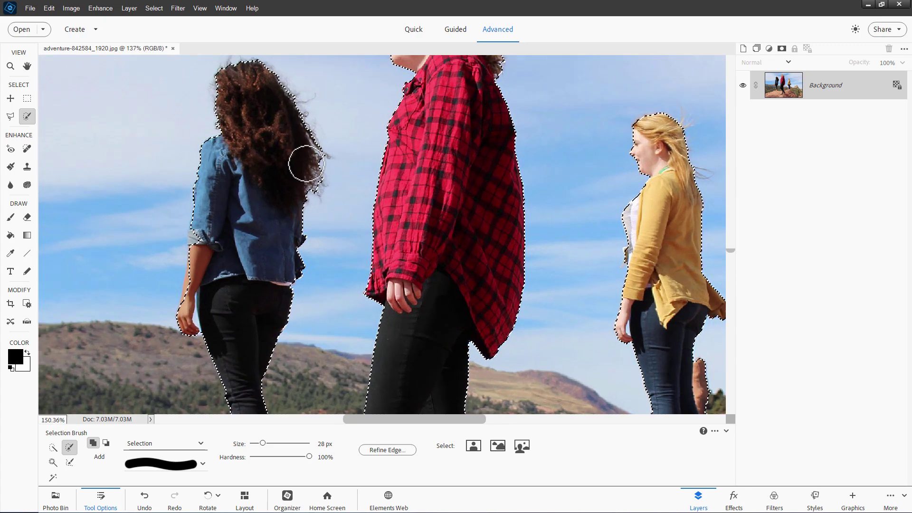
scroll(304, 164, "down", 1)
scroll(309, 127, "down", 2)
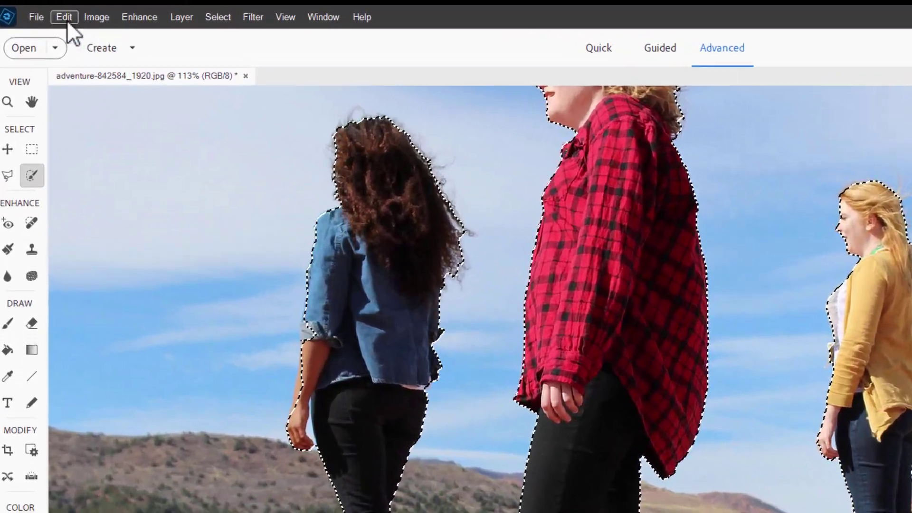
left_click(49, 8)
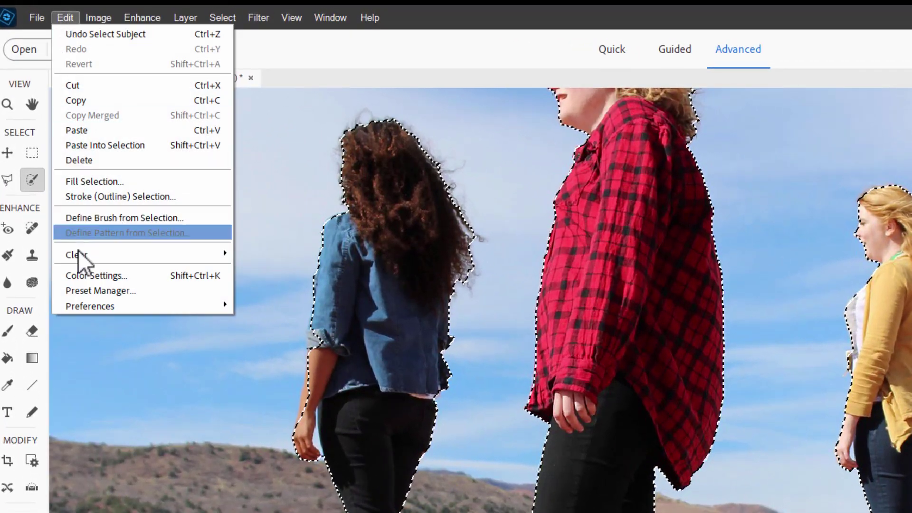
mouse_move(98, 307)
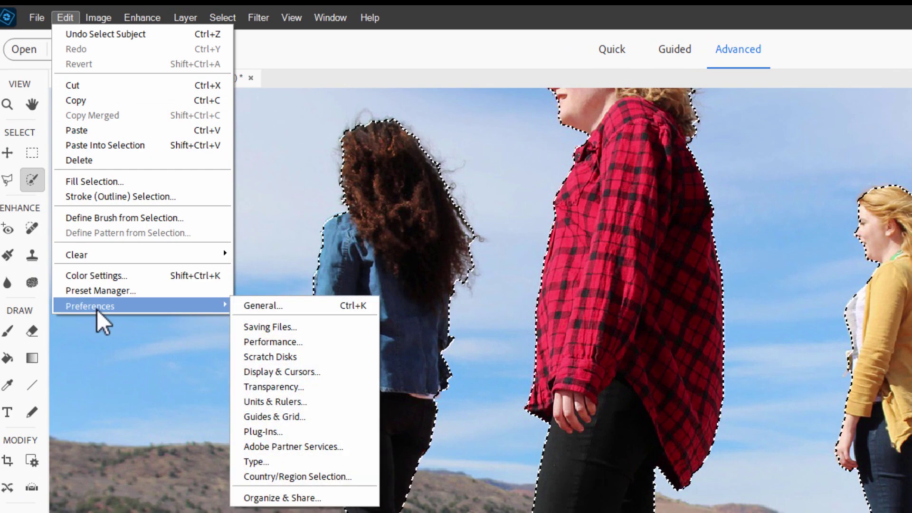
left_click(259, 305)
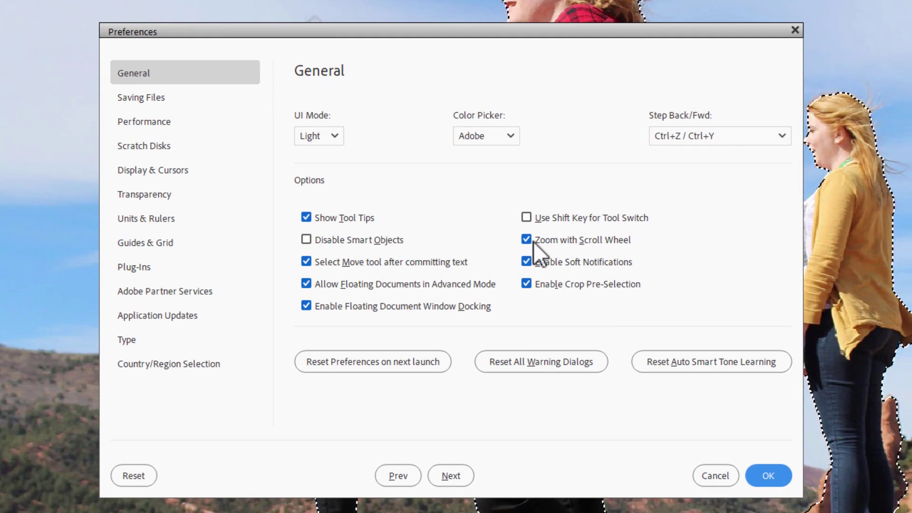
- Close Preferences and pan the canvas down from the women's shirts to their boots on the rock
left_click(752, 477)
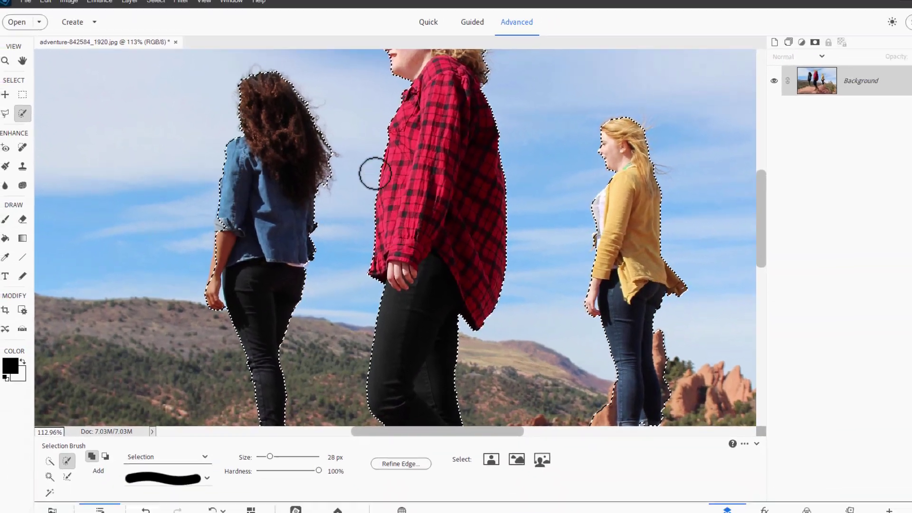
scroll(299, 178, "up", 1)
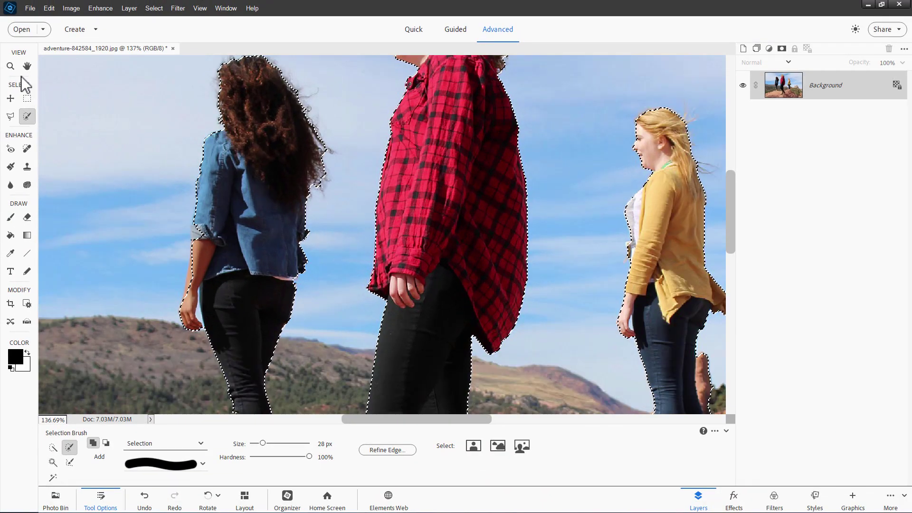
left_click(10, 66)
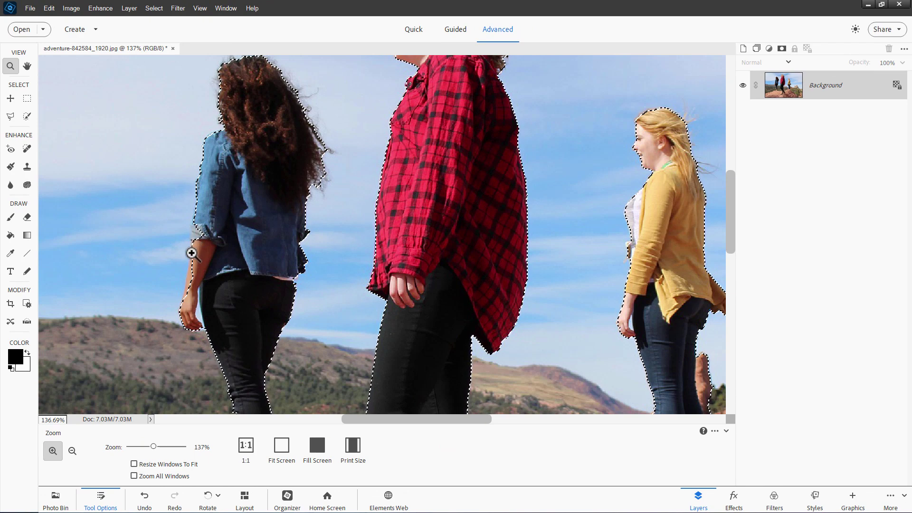
key("v")
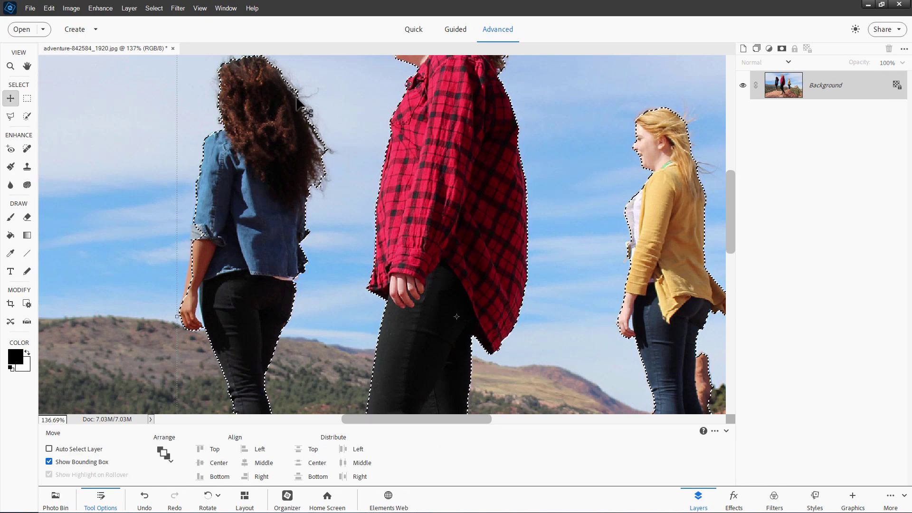
key("space")
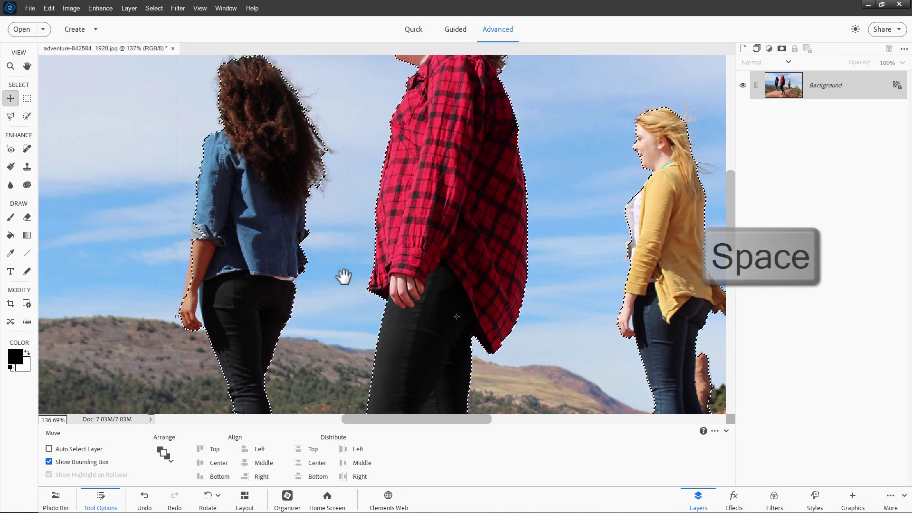
left_click_drag(344, 293, 293, 183)
left_click_drag(291, 397, 287, 153)
left_click_drag(310, 254, 203, 179)
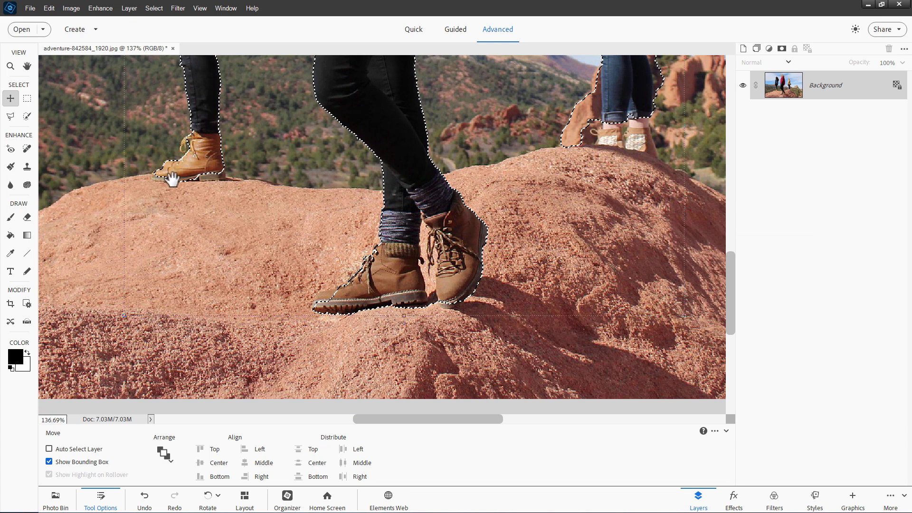
left_click_drag(333, 285, 317, 247)
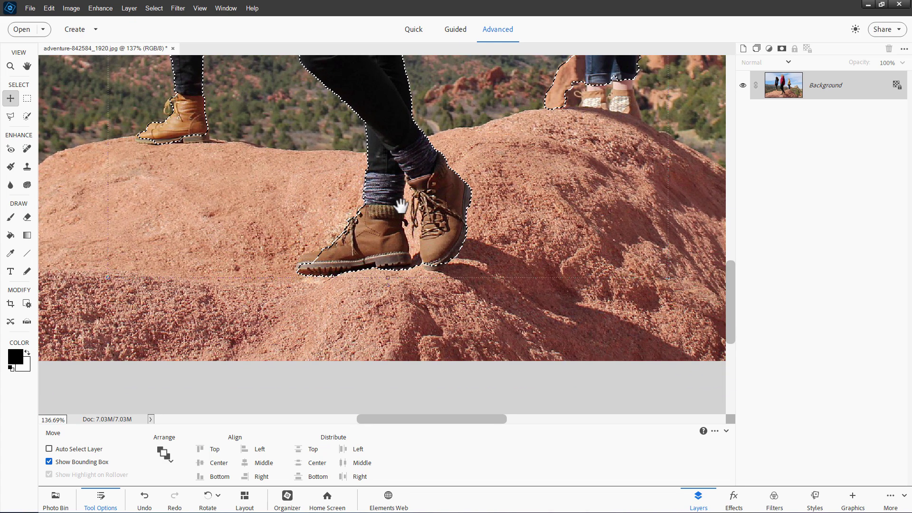
- Scroll and pan further to inspect the selection edges around the legs and rock
scroll(376, 248, "up", 7)
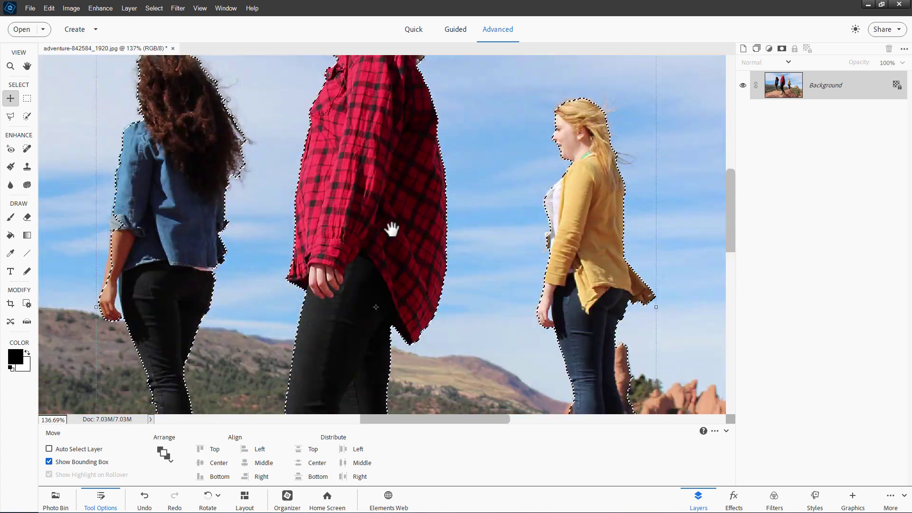
scroll(392, 229, "up", 5)
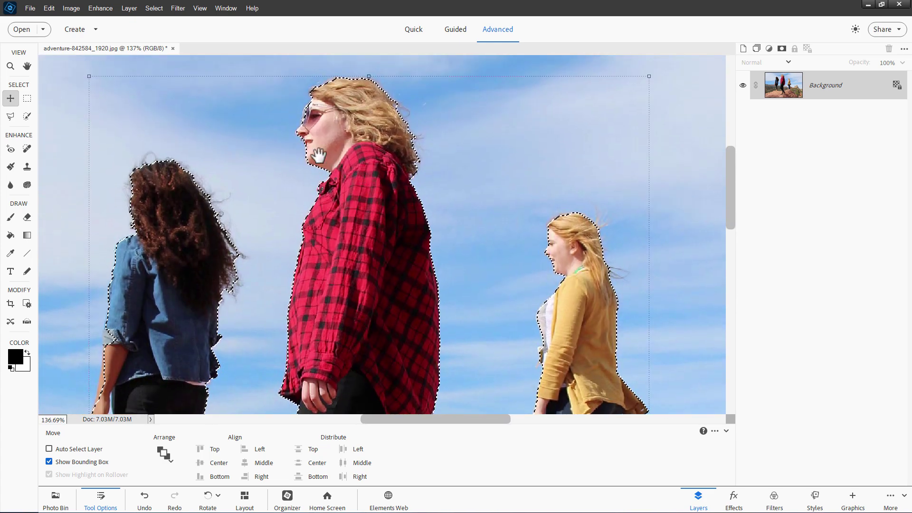
left_click_drag(490, 264, 418, 207)
left_click_drag(425, 303, 429, 135)
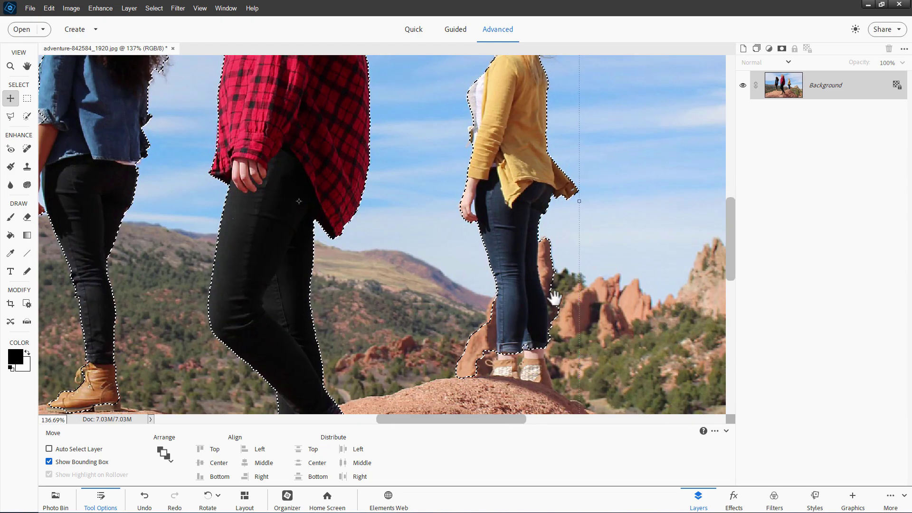
left_click_drag(464, 297, 473, 236)
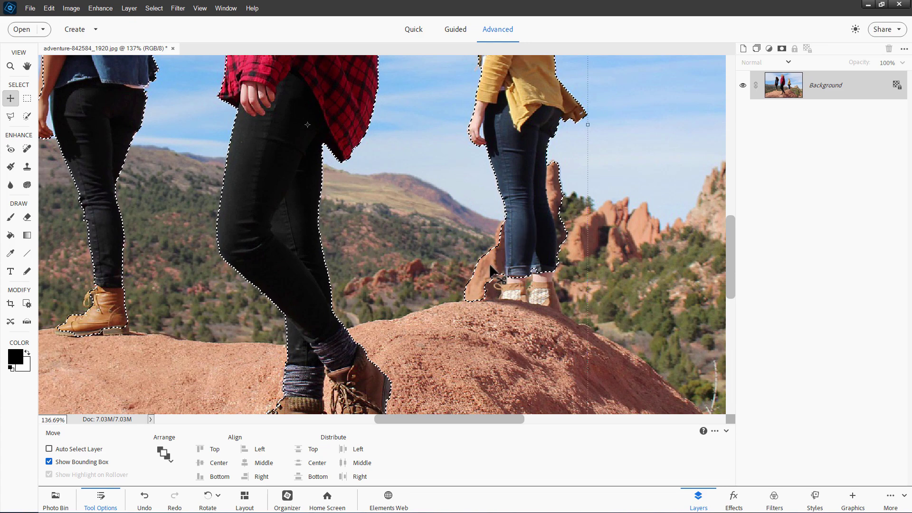
- Cut the rock spire beside the yellow-cardigan woman's legs out using Polygonal Lasso in Subtract mode
left_click(11, 117)
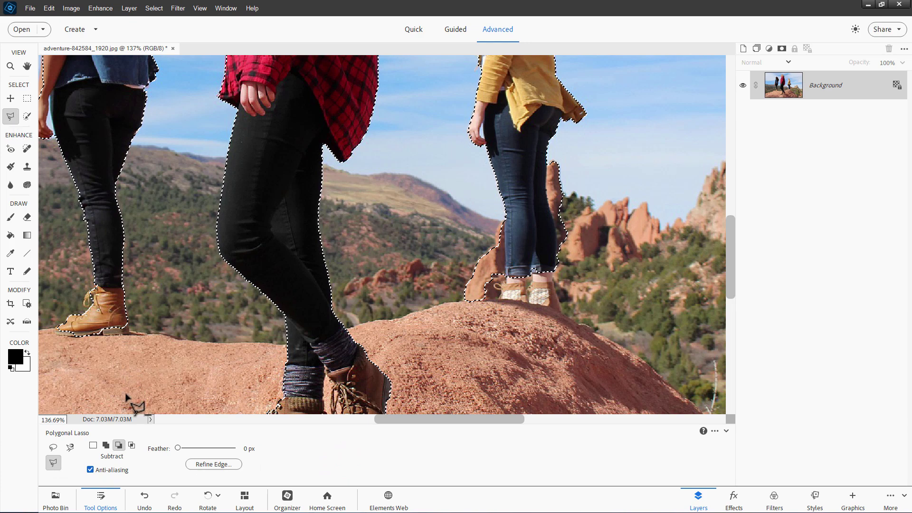
left_click(118, 447)
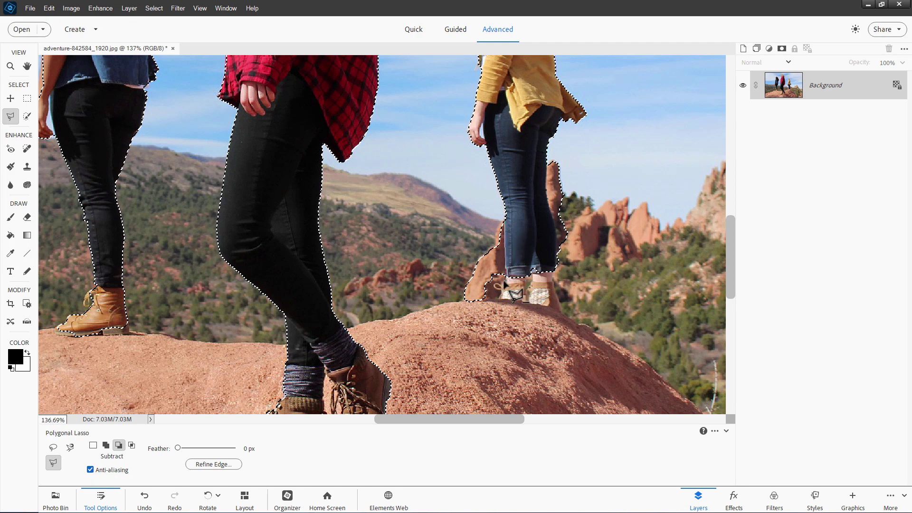
left_click(442, 316)
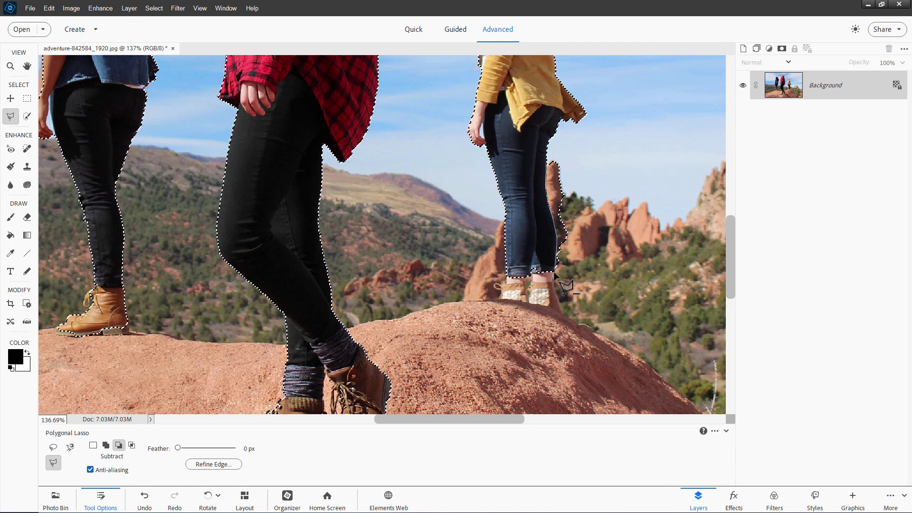
left_click(552, 163)
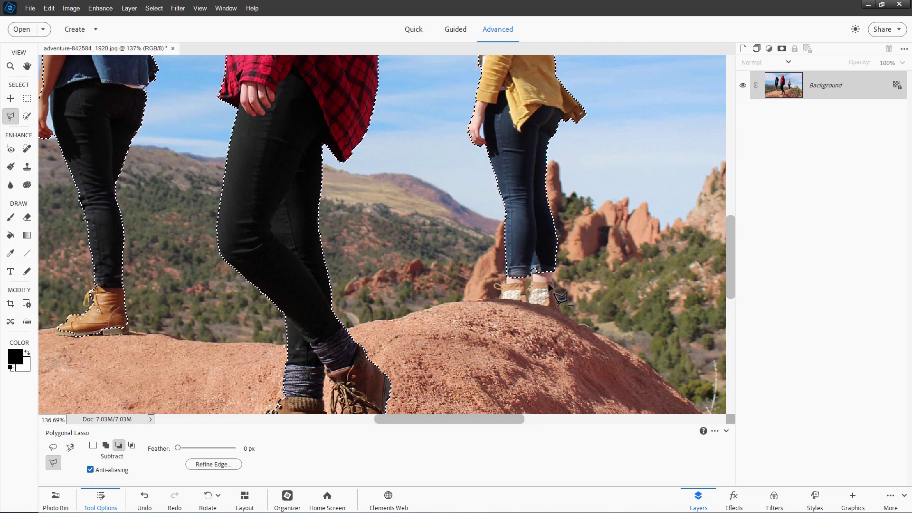
- Set the Polygonal Lasso to Add to selection and pan up to the women's heads
left_click(105, 445)
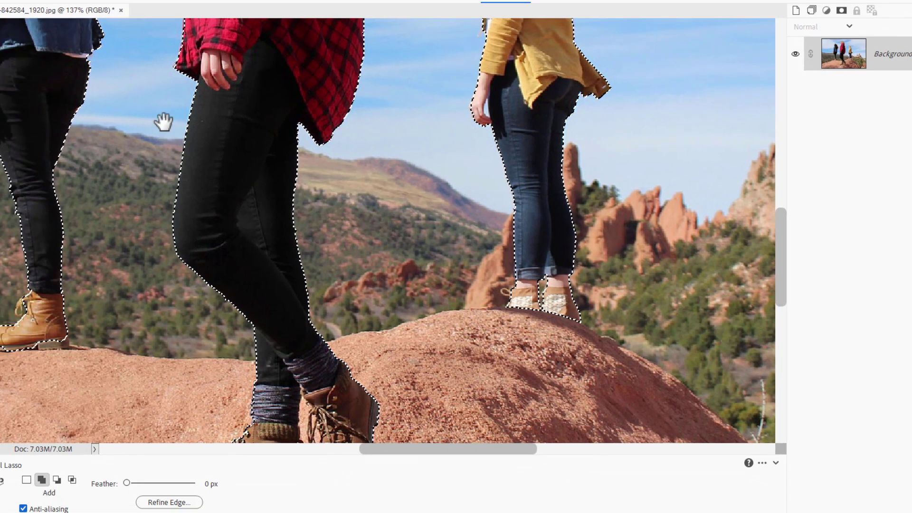
left_click_drag(91, 108, 268, 336)
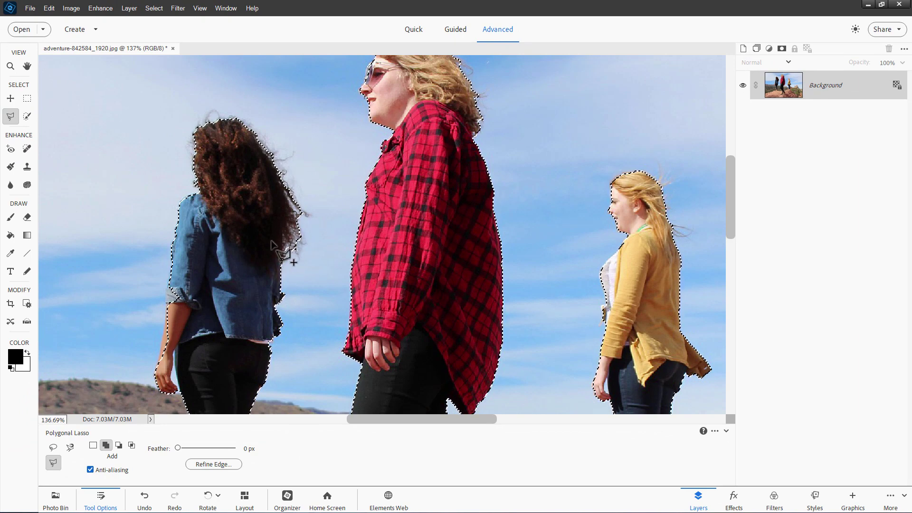
- Open Refine Edge for the selection and keep the Overlay view mode
left_click(213, 465)
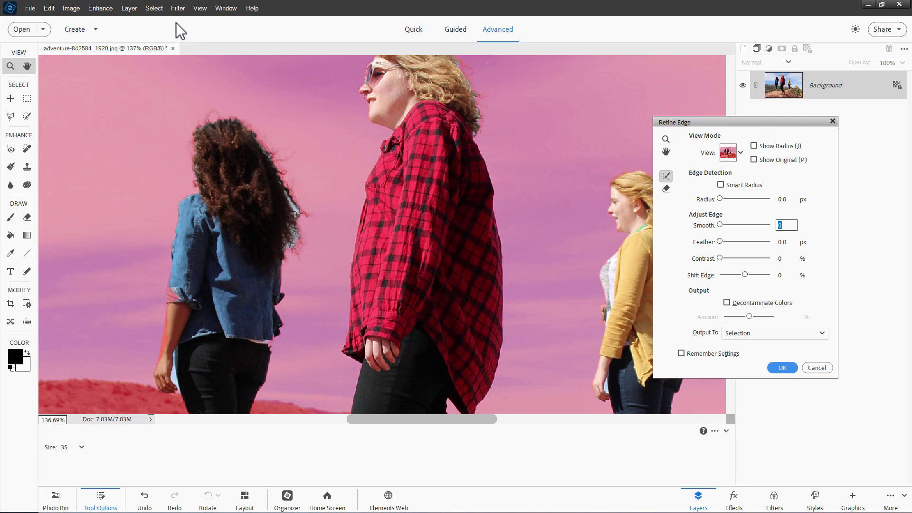
left_click(159, 9)
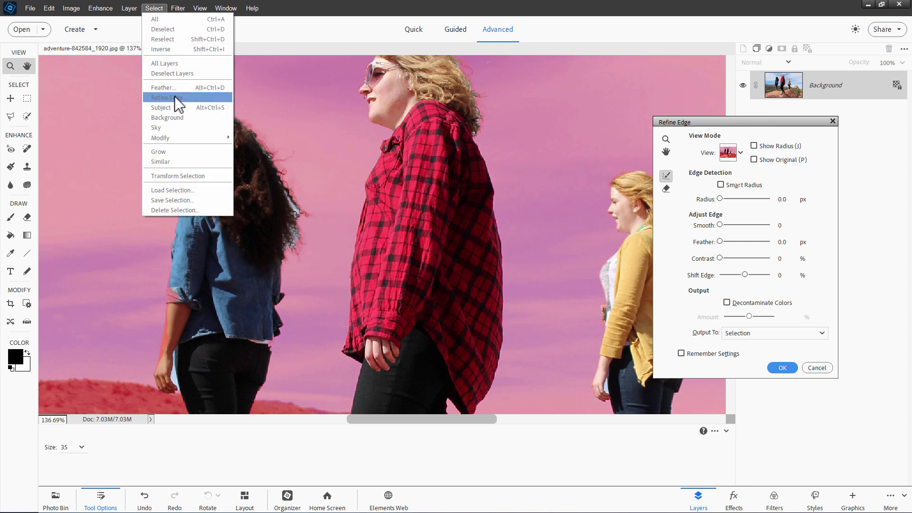
left_click(730, 124)
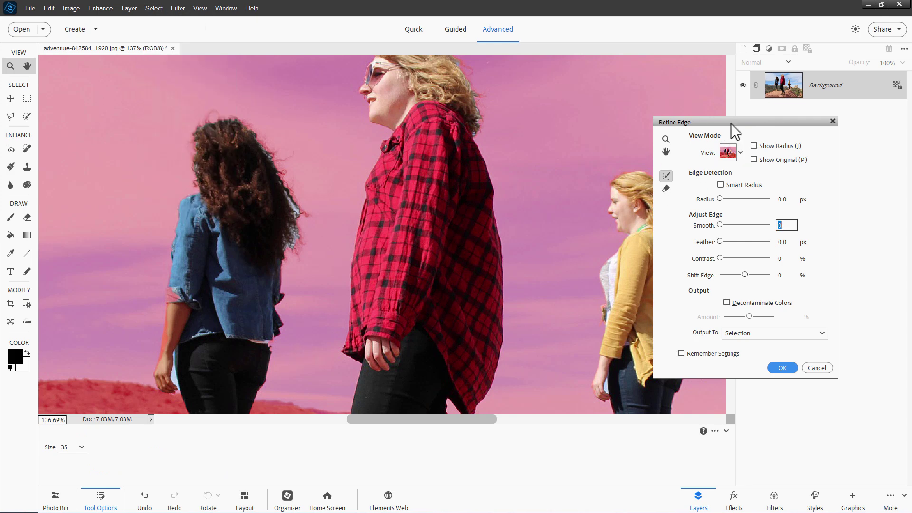
left_click(739, 153)
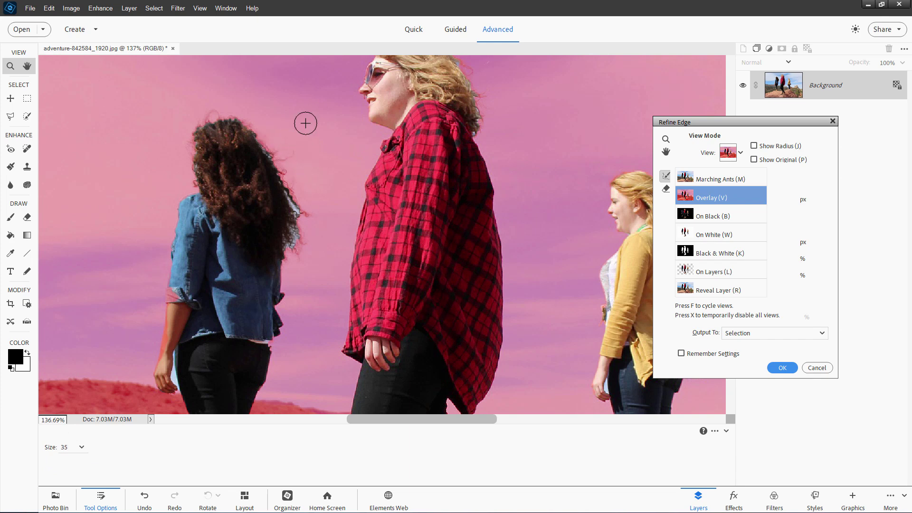
left_click(271, 143)
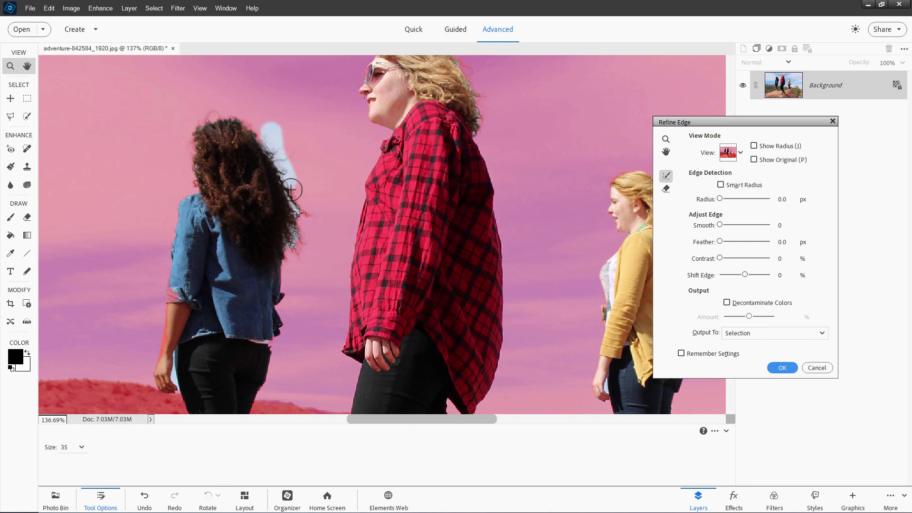
- Paint Refine Radius along the curly dark hair and the red-shirt woman's blonde hair, then click OK
mouse_move(303, 218)
left_mouse_down()
mouse_move(314, 207)
mouse_move(298, 234)
left_mouse_up()
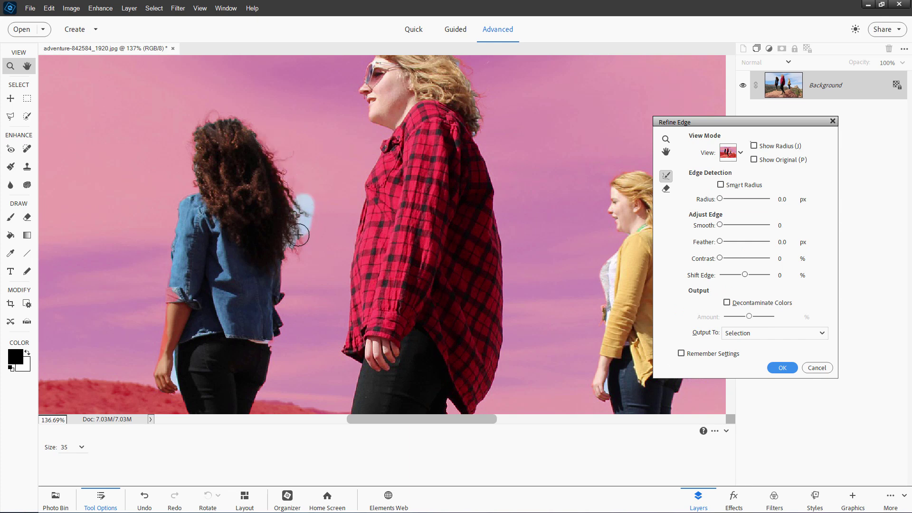
left_click_drag(297, 267, 300, 268)
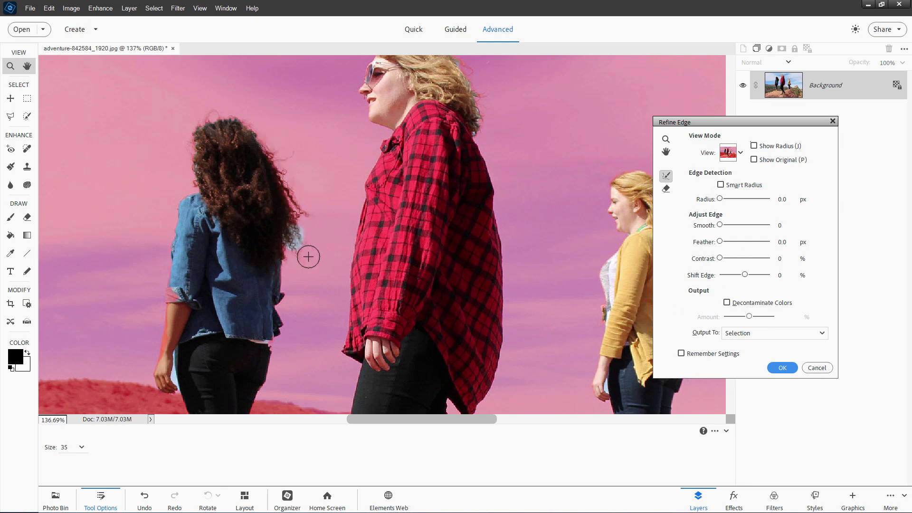
mouse_move(190, 142)
left_mouse_down()
mouse_move(188, 172)
mouse_move(177, 162)
mouse_move(209, 117)
mouse_move(256, 105)
left_mouse_up()
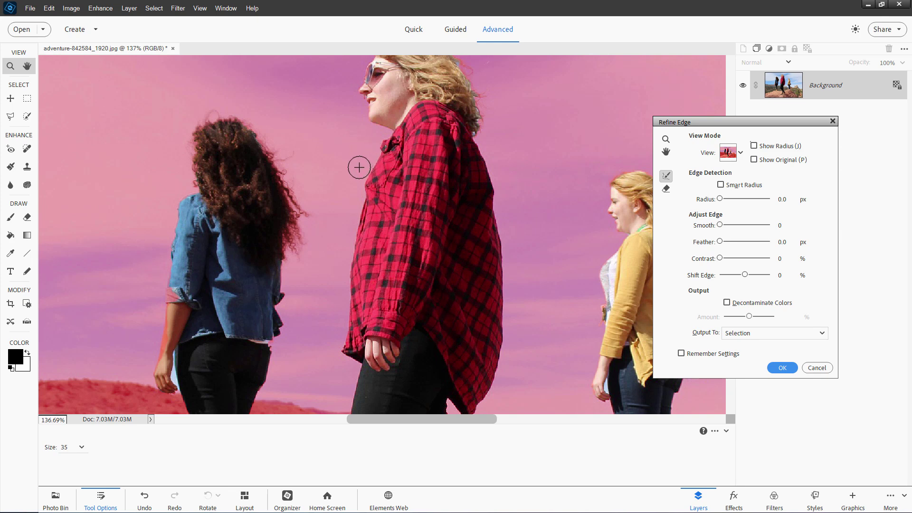
left_click(666, 152)
left_click_drag(549, 126, 523, 159)
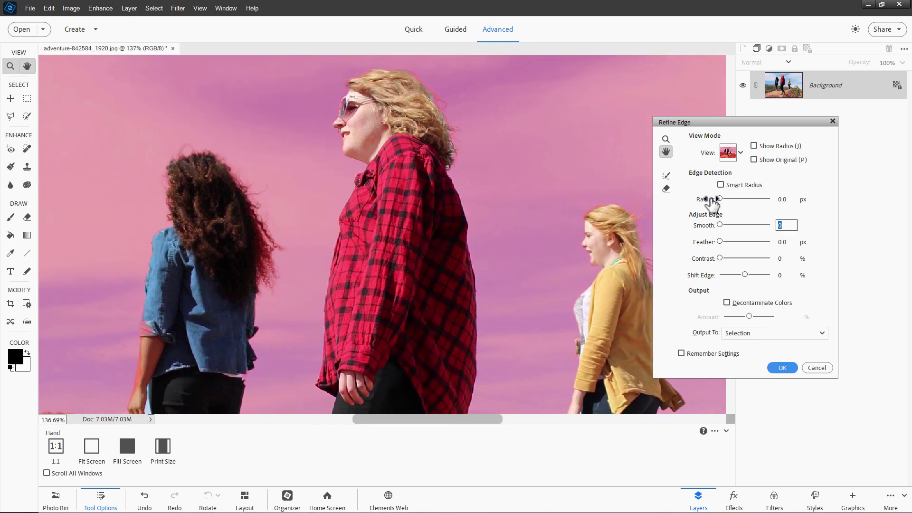
left_click(666, 176)
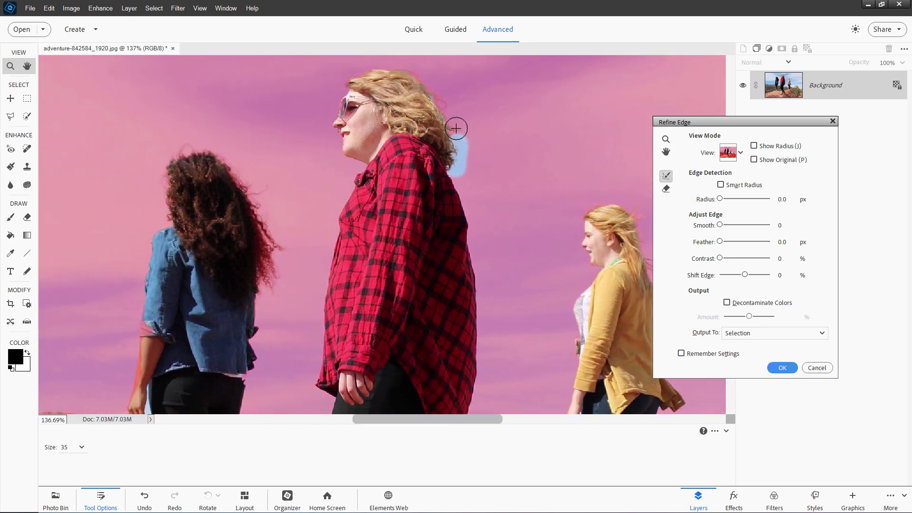
mouse_move(456, 128)
left_mouse_down()
mouse_move(437, 93)
mouse_move(392, 65)
mouse_move(361, 64)
mouse_move(336, 79)
left_mouse_up()
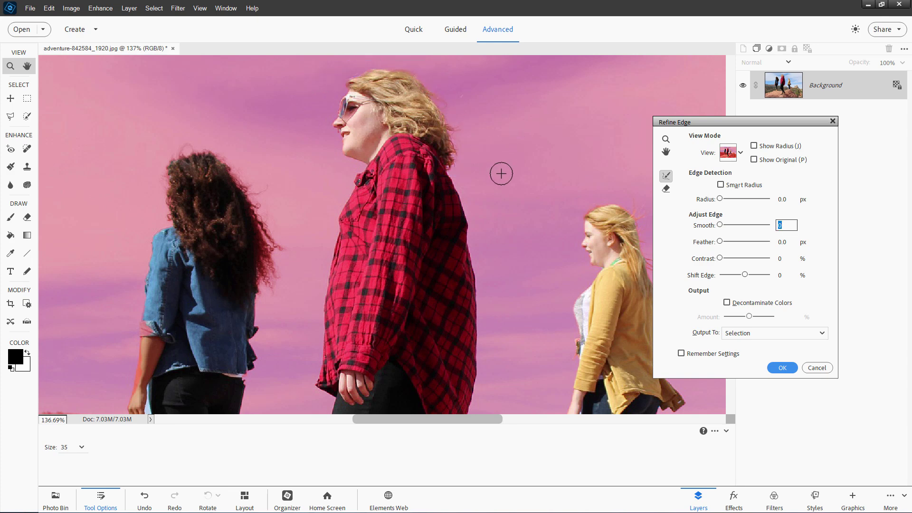
left_click(782, 368)
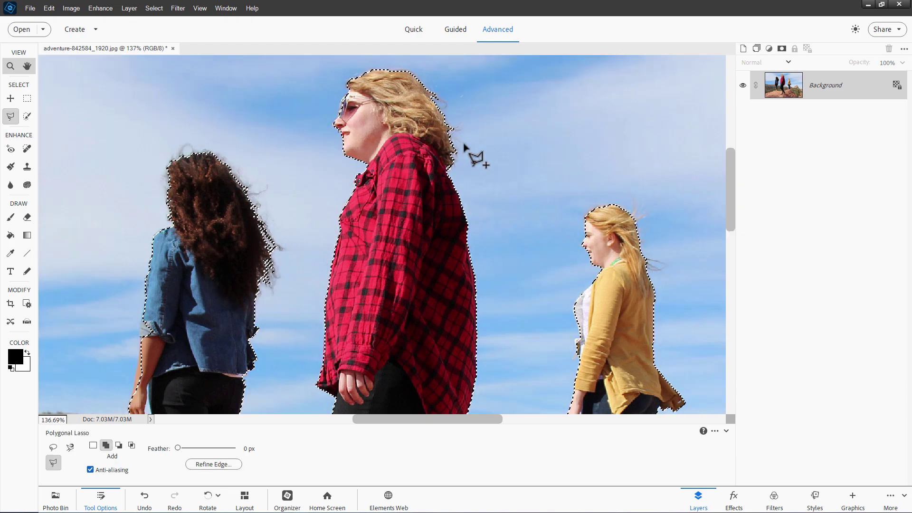
- Zoom out to fit the whole hikers photo and deselect with Ctrl+D
scroll(513, 217, "down", 3)
scroll(487, 248, "down", 2)
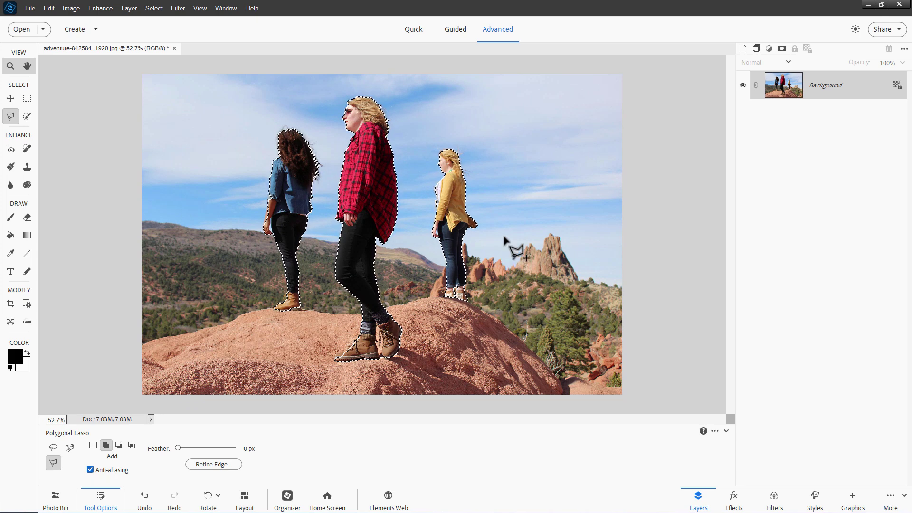
key("ctrl+d")
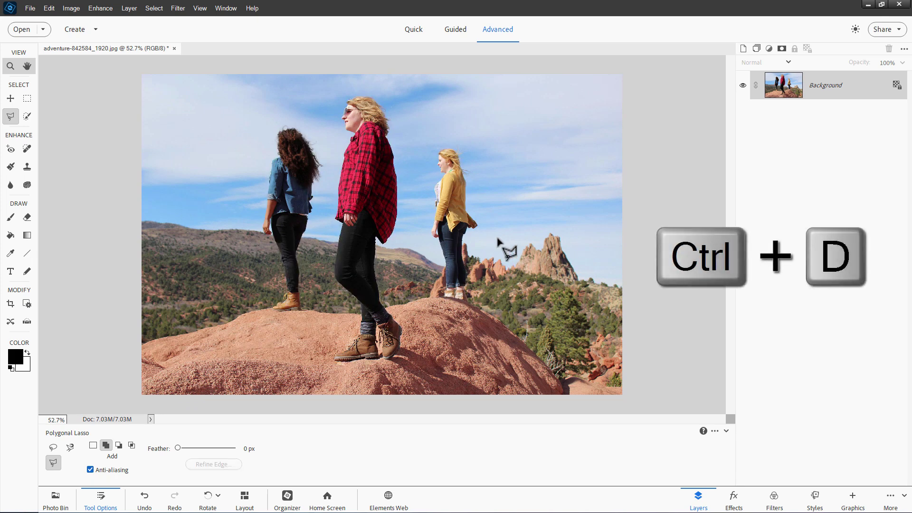
- Select the red-plaid-shirt woman from head to boots with the Quick Selection Tool
key("a")
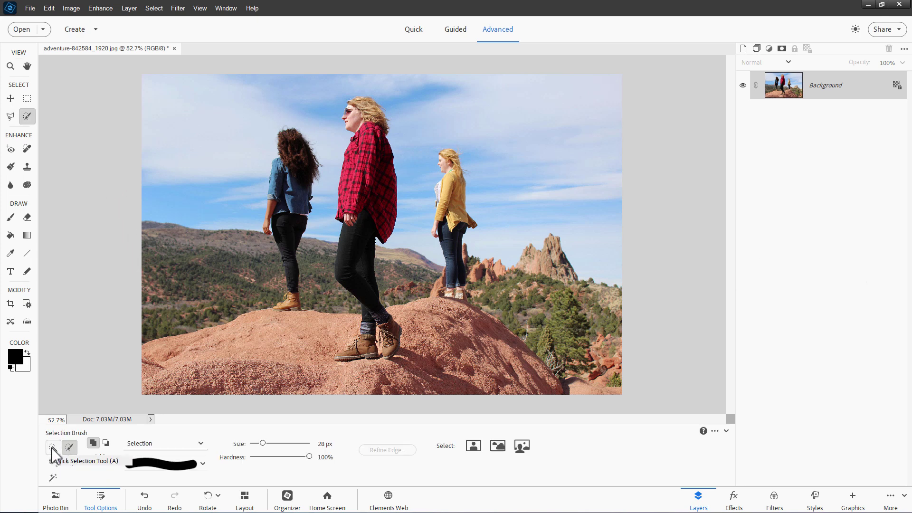
left_click(52, 448)
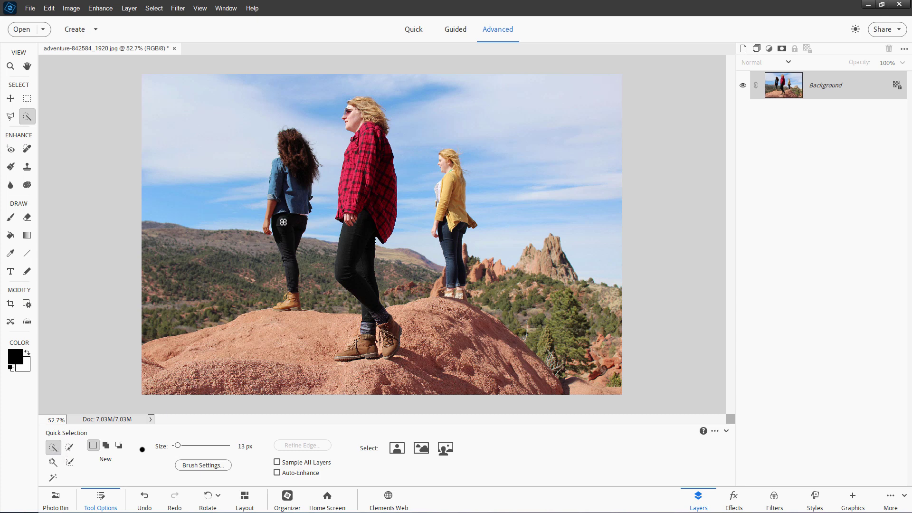
mouse_move(363, 115)
left_mouse_down()
mouse_move(370, 138)
mouse_move(348, 164)
mouse_move(340, 218)
mouse_move(370, 209)
mouse_move(370, 102)
mouse_move(382, 153)
mouse_move(355, 235)
mouse_move(374, 323)
mouse_move(365, 352)
mouse_move(342, 356)
mouse_move(388, 326)
mouse_move(392, 353)
left_mouse_up()
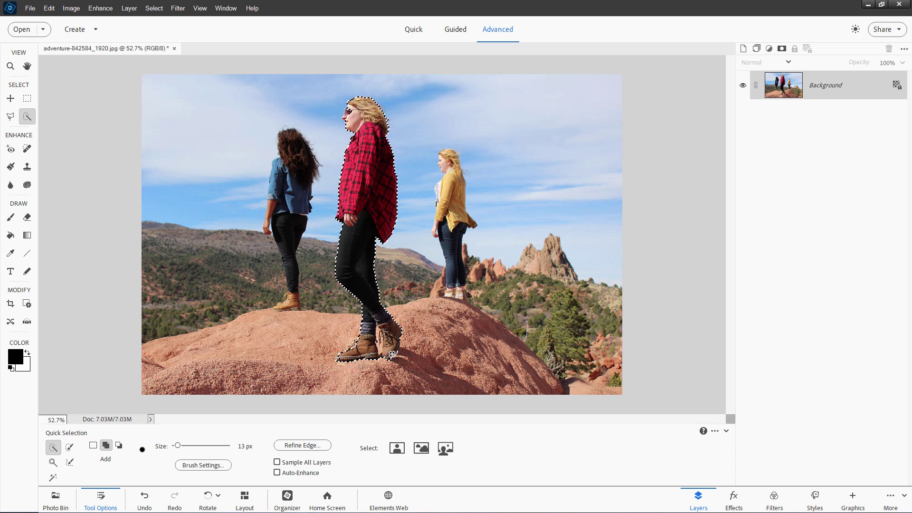